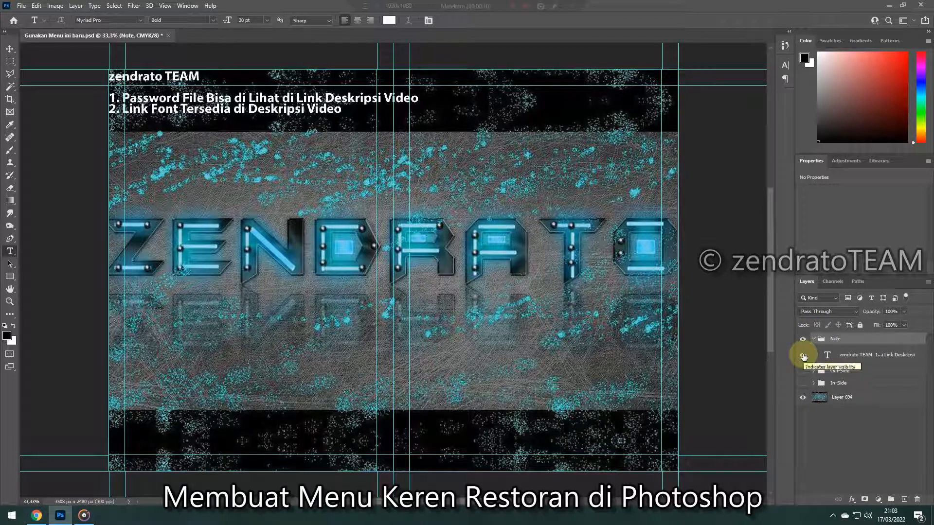
Toggle the visibility of the text layer in the Note group to check which text it controls
{"action": "left_click", "coordinate": [803, 356]}
{"action": "left_click", "coordinate": [803, 357]}
{"action": "left_click", "coordinate": [803, 357]}
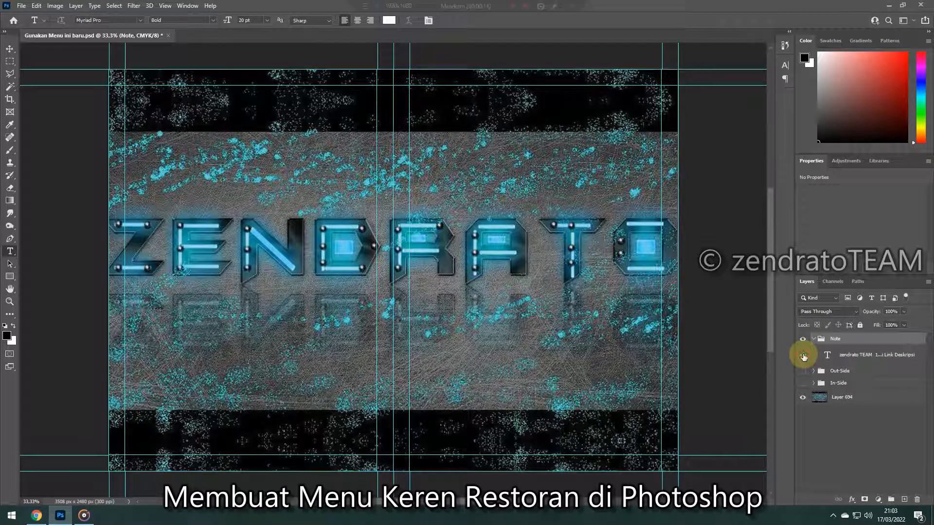
{"action": "left_click", "coordinate": [803, 357]}
{"action": "left_click", "coordinate": [803, 357]}
{"action": "left_click", "coordinate": [803, 357]}
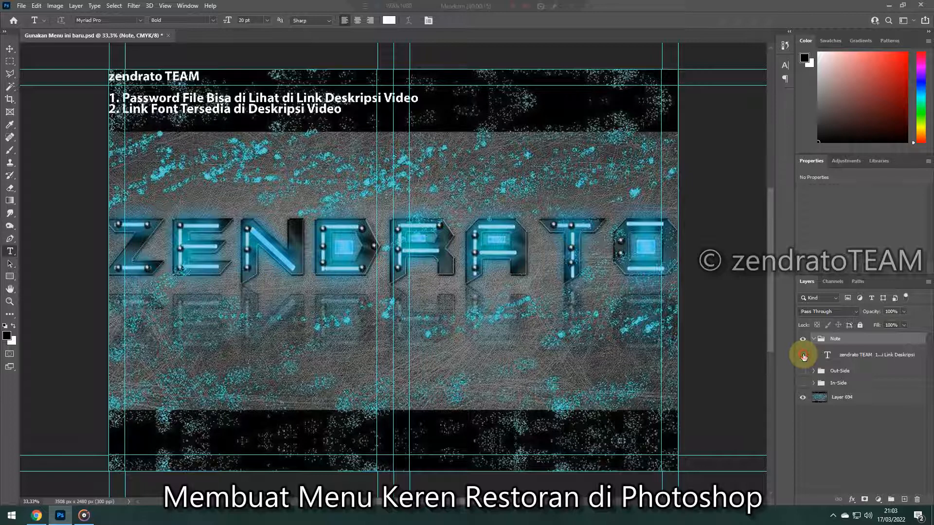
{"action": "left_click", "coordinate": [803, 356]}
{"action": "left_click", "coordinate": [803, 357]}
Collapse and hide the Note group, and hide the Layer 694 background image
{"action": "left_click", "coordinate": [813, 339]}
{"action": "left_click", "coordinate": [803, 339]}
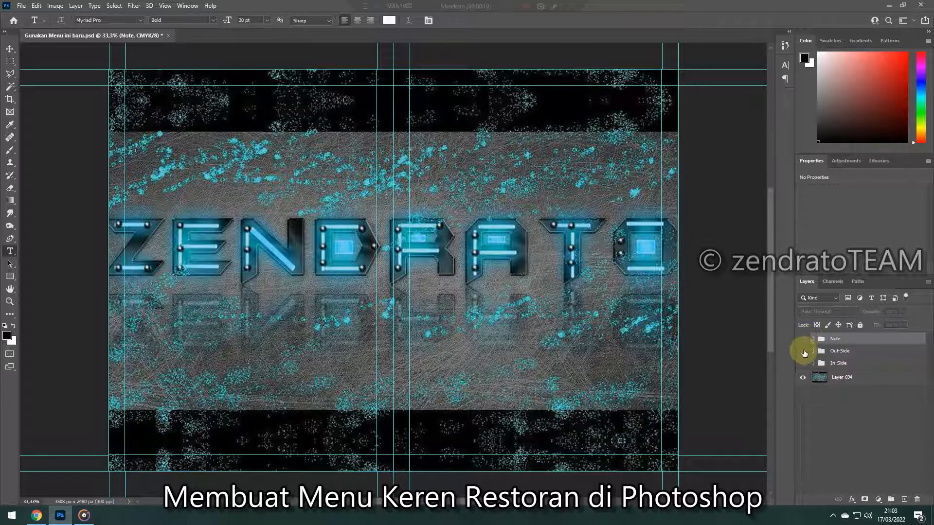
{"action": "left_click", "coordinate": [804, 378]}
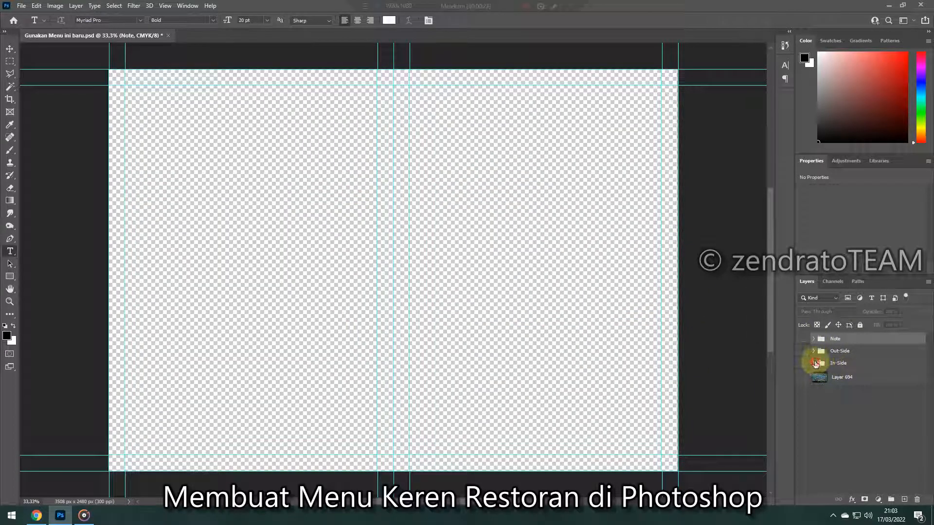
Expand the In-Side group and show it briefly to preview the inner menu pages, hiding and collapsing it again
{"action": "left_click", "coordinate": [815, 363]}
{"action": "left_click", "coordinate": [803, 363]}
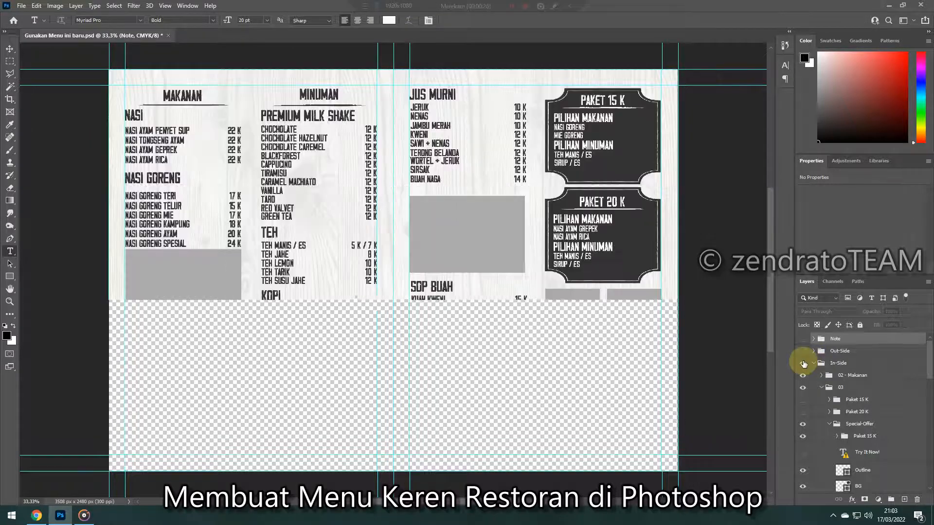
{"action": "left_click", "coordinate": [803, 364]}
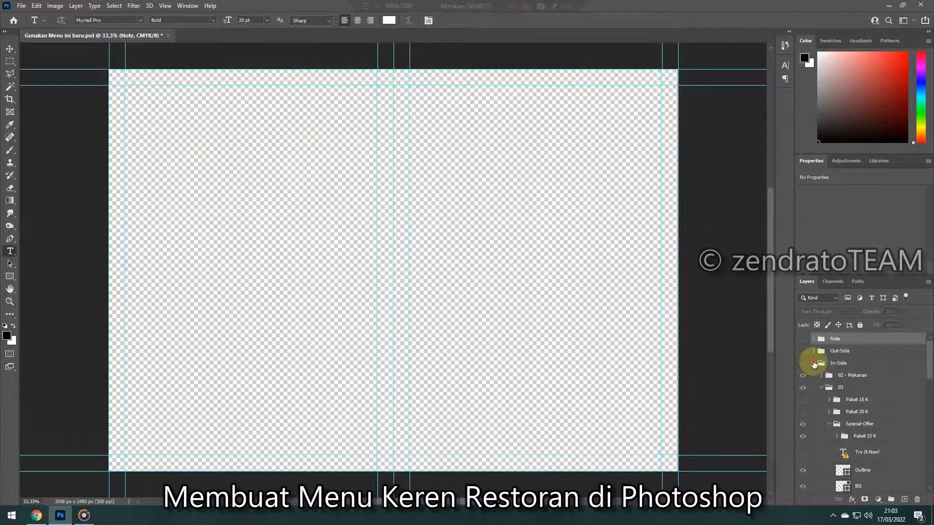
{"action": "left_click", "coordinate": [815, 363]}
Expand and show the Out-Side group, toggling its subgroups 04 and 01 to check which cover page each controls
{"action": "left_click", "coordinate": [814, 351]}
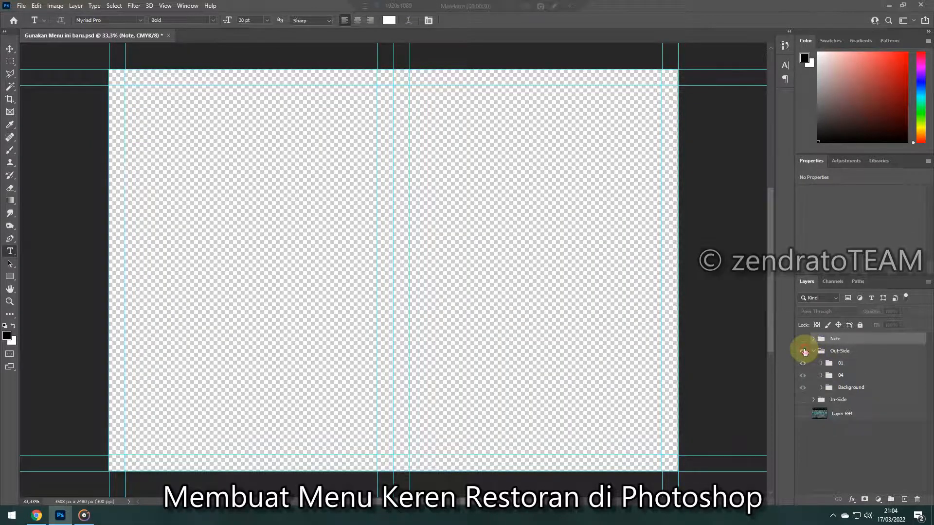
{"action": "left_click", "coordinate": [804, 351]}
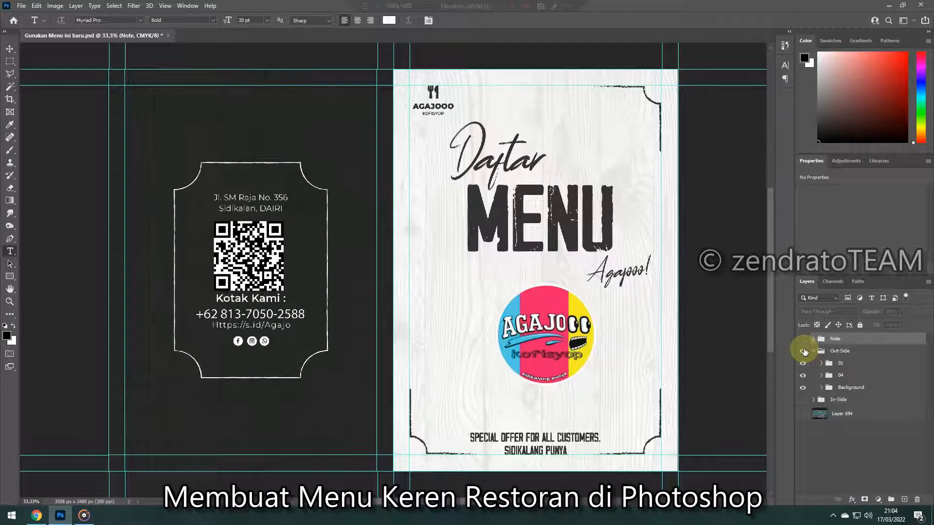
{"action": "left_click", "coordinate": [804, 375]}
{"action": "left_click", "coordinate": [803, 375]}
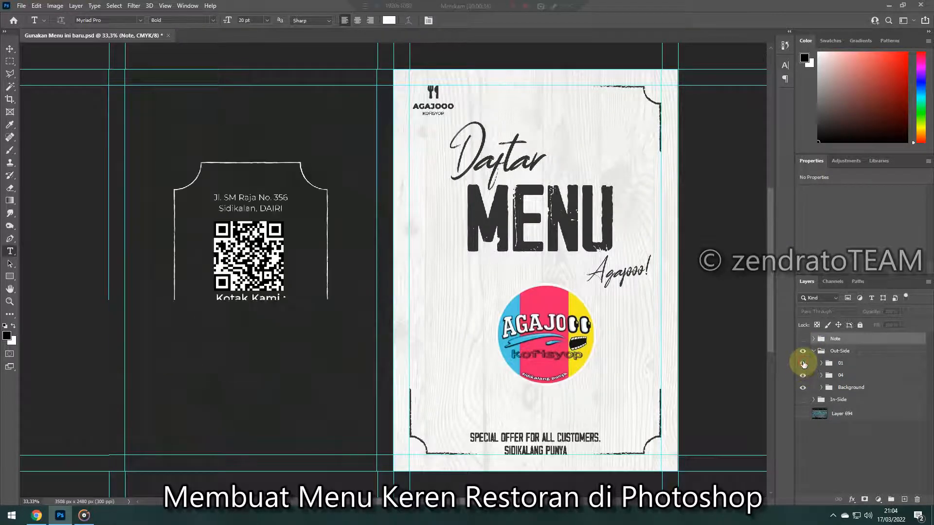
{"action": "left_click", "coordinate": [803, 363]}
{"action": "left_click", "coordinate": [803, 364]}
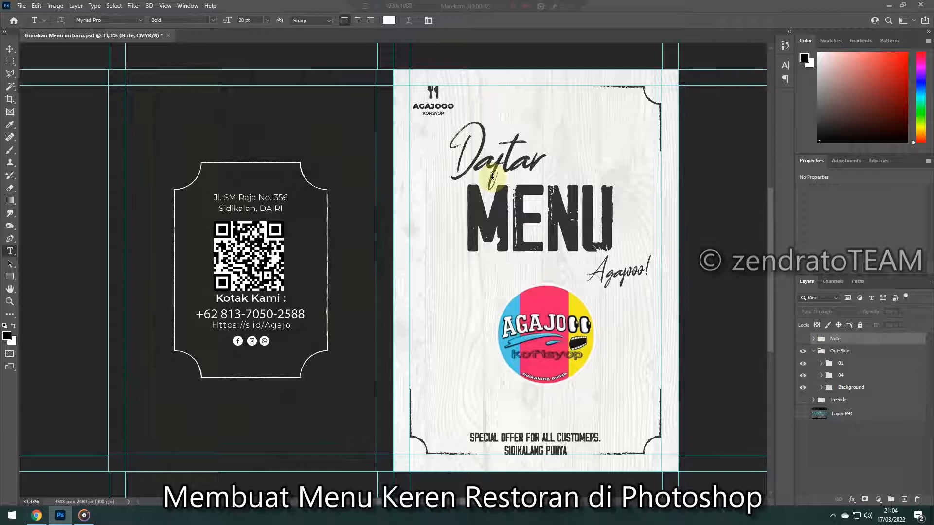
Select the Daftar title on the front cover with the Move tool and toggle its layer's visibility to identify it
{"action": "key", "text": "v"}
{"action": "left_click", "coordinate": [485, 149]}
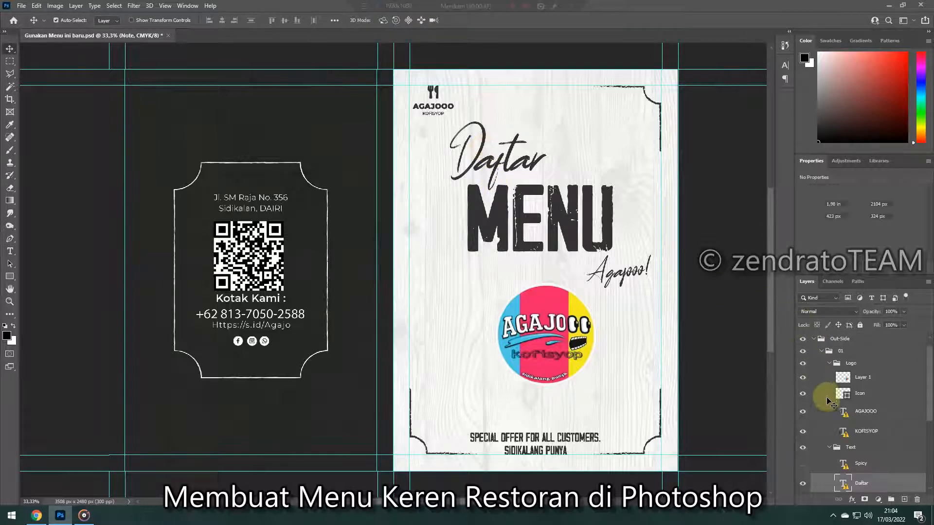
{"action": "scroll", "coordinate": [827, 440], "scroll_direction": "down", "scroll_amount": 2}
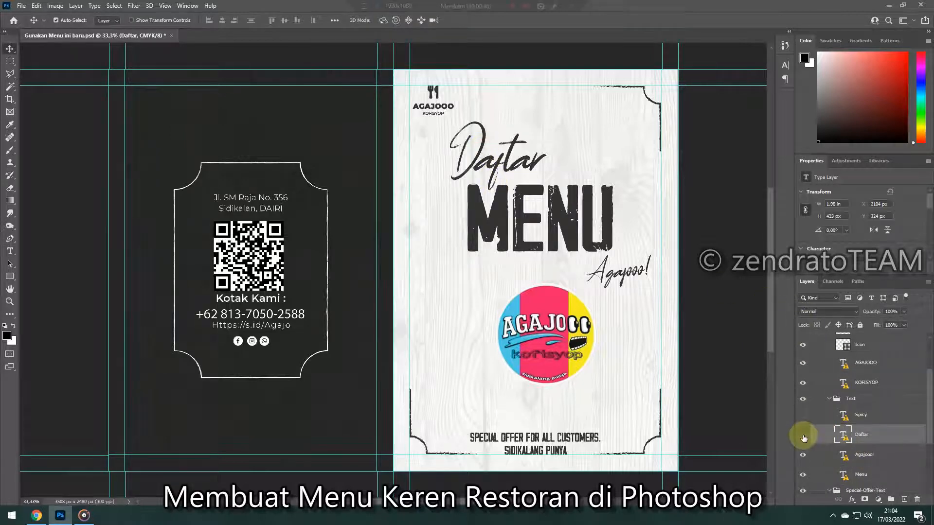
{"action": "left_click", "coordinate": [804, 439]}
{"action": "left_click", "coordinate": [804, 439]}
{"action": "left_click", "coordinate": [804, 438]}
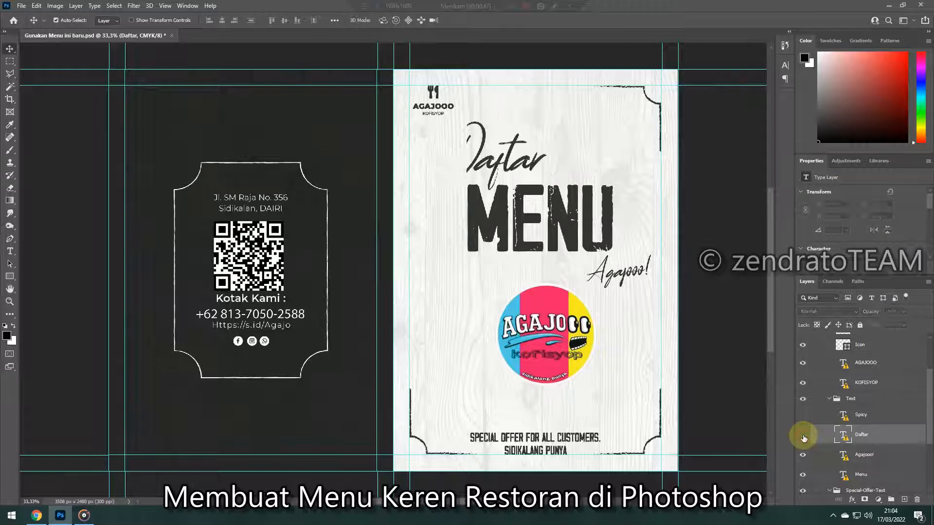
{"action": "left_click", "coordinate": [803, 436]}
Toggle the visibility of the Agajooo! and Menu text layers to identify them on the front cover
{"action": "left_click", "coordinate": [804, 455]}
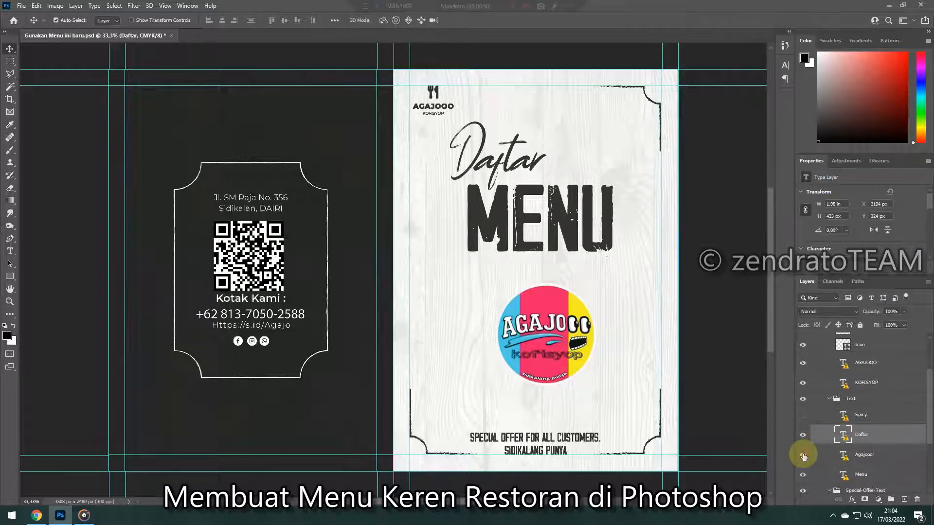
{"action": "left_click", "coordinate": [804, 456]}
{"action": "left_click", "coordinate": [803, 455]}
{"action": "left_click", "coordinate": [803, 455]}
{"action": "left_click", "coordinate": [804, 456]}
{"action": "left_click", "coordinate": [803, 475]}
{"action": "left_click", "coordinate": [803, 475]}
{"action": "left_click", "coordinate": [803, 456]}
{"action": "left_click", "coordinate": [802, 456]}
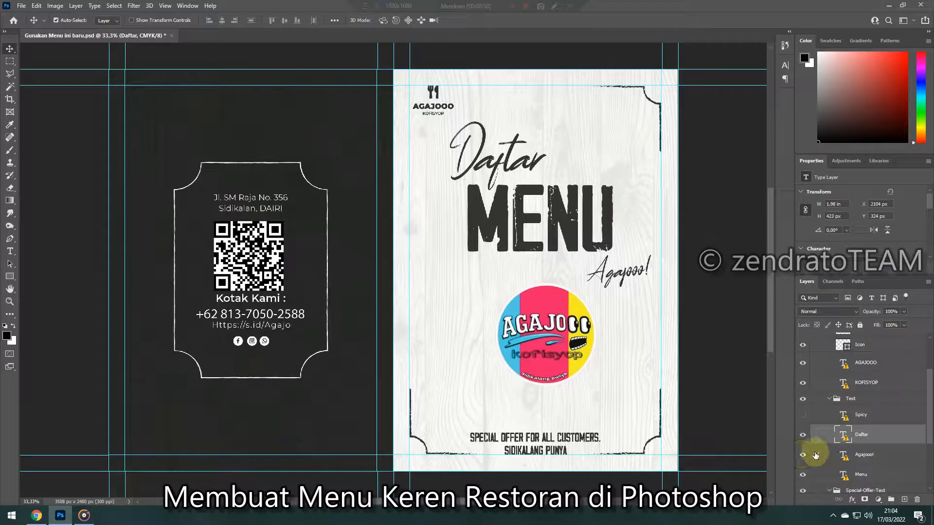
Collapse the Text group and toggle the Special-Offer-Text layer and its group to identify the text at the cover's bottom
{"action": "left_click", "coordinate": [851, 399]}
{"action": "left_click", "coordinate": [830, 399]}
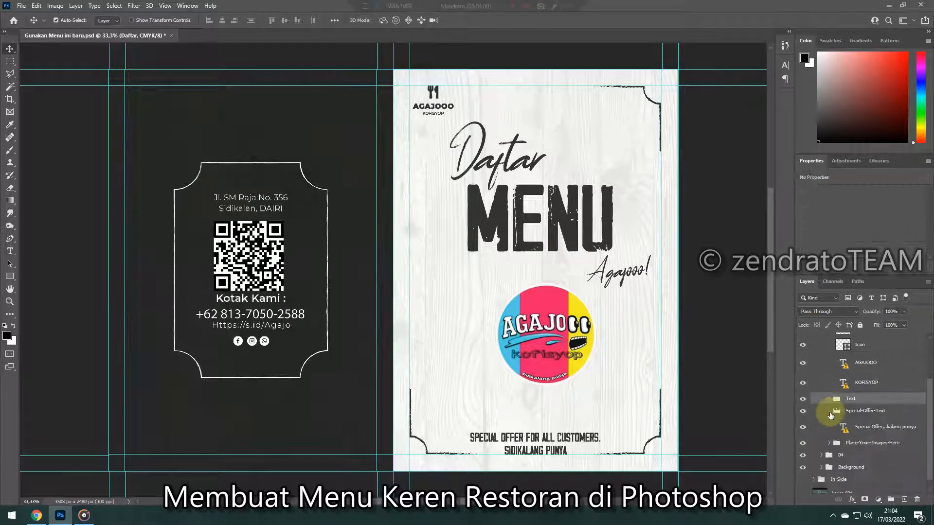
{"action": "left_click", "coordinate": [803, 428]}
{"action": "left_click", "coordinate": [803, 428]}
{"action": "left_click", "coordinate": [804, 427]}
{"action": "left_click", "coordinate": [806, 427]}
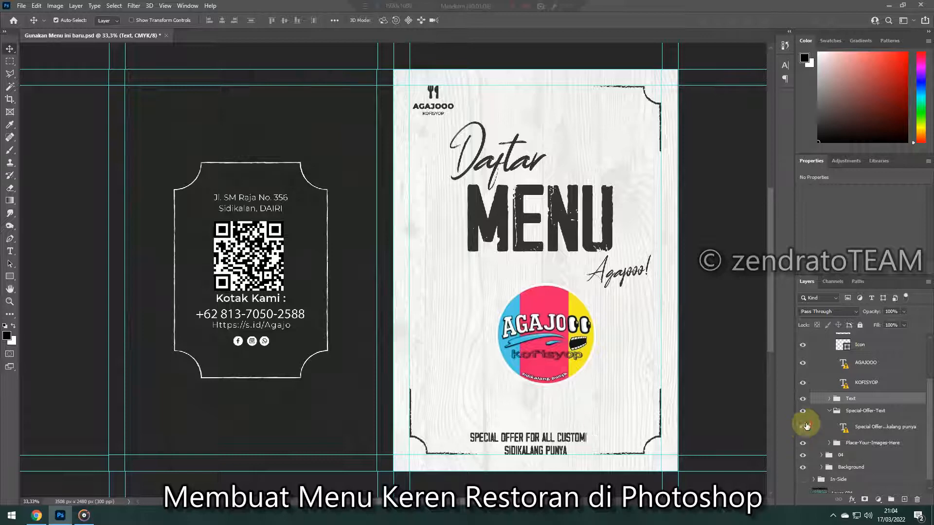
{"action": "left_click", "coordinate": [829, 411]}
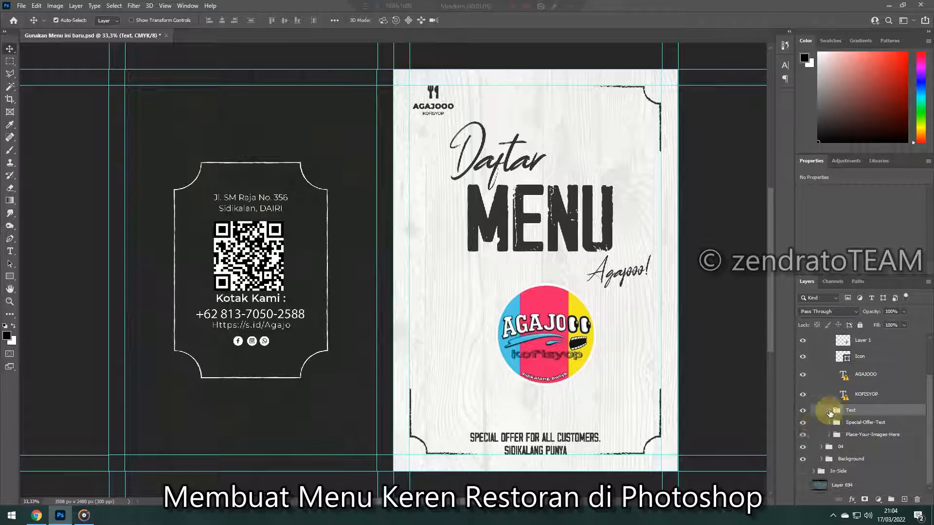
{"action": "left_click", "coordinate": [802, 426]}
{"action": "left_click", "coordinate": [802, 426]}
{"action": "left_click", "coordinate": [801, 426]}
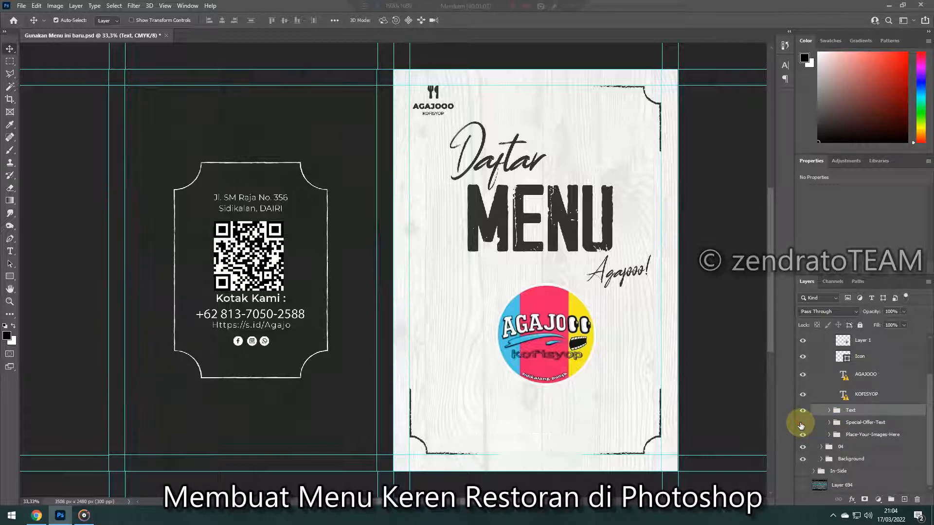
{"action": "left_click", "coordinate": [801, 425]}
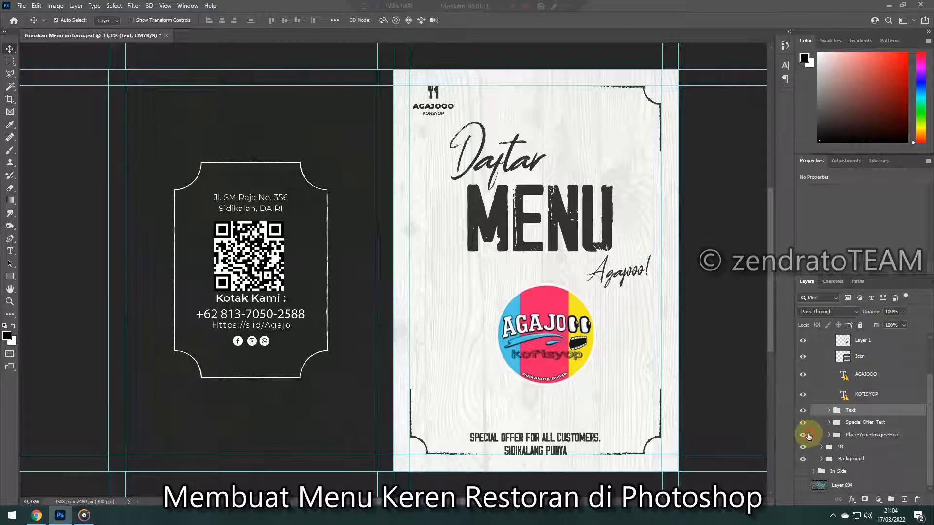
Inspect the Image-01 placeholder inside Place-Your-Images-Here by opening its Double-Click-Here smart object, closing it and collapsing the group
{"action": "left_click", "coordinate": [829, 434]}
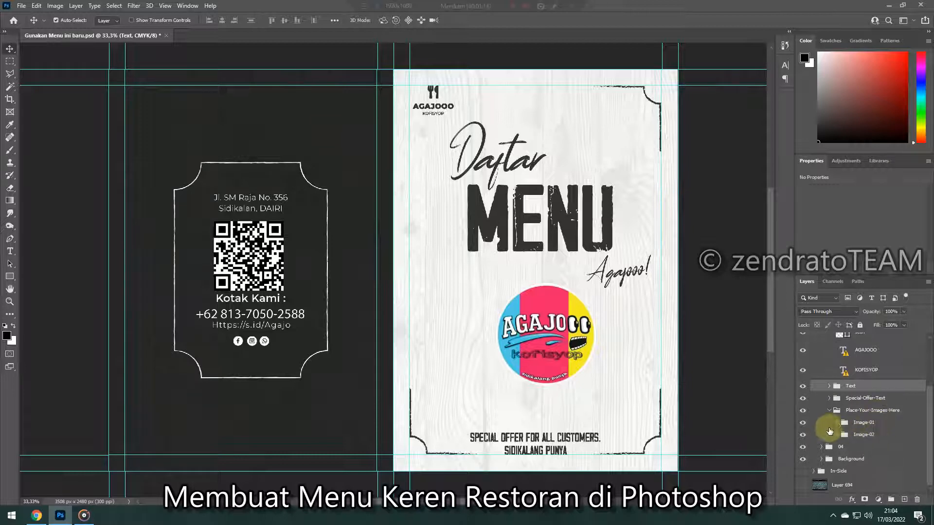
{"action": "left_click", "coordinate": [803, 423]}
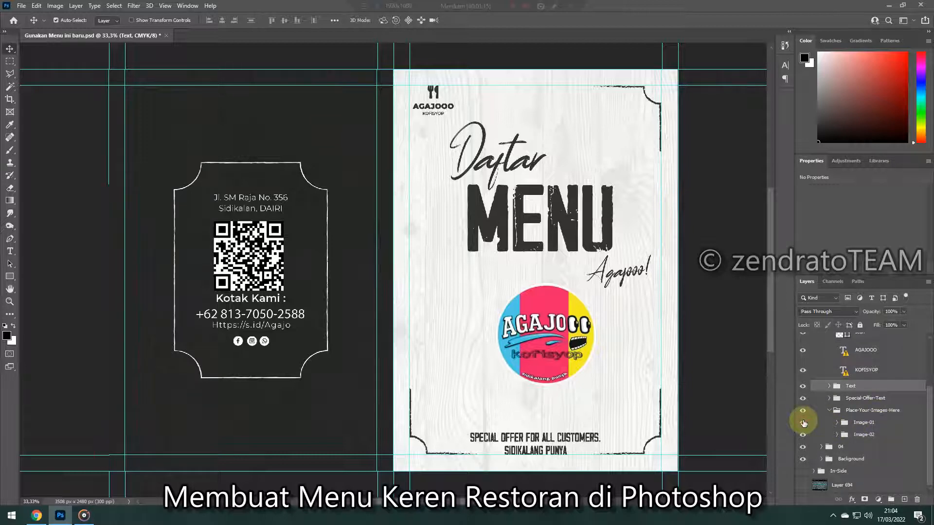
{"action": "left_click", "coordinate": [836, 422]}
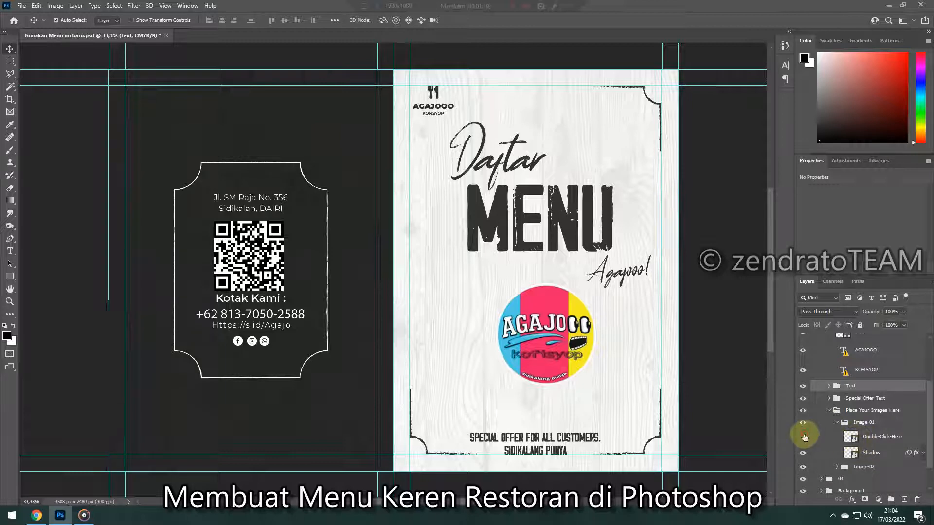
{"action": "double_click", "coordinate": [851, 438]}
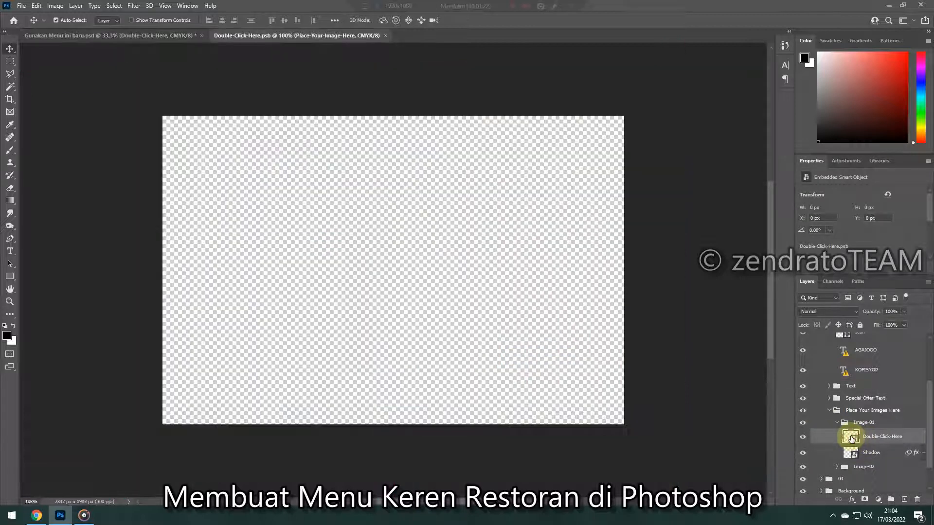
{"action": "left_click", "coordinate": [385, 36]}
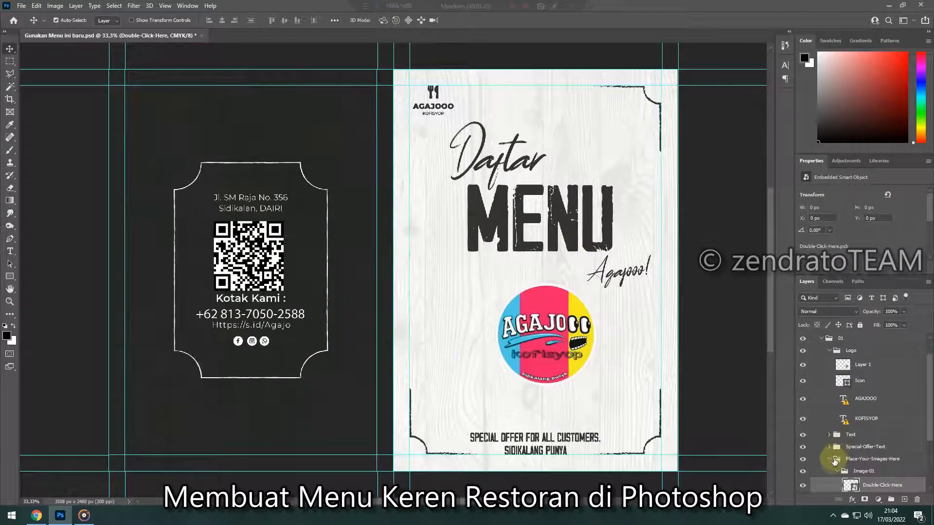
{"action": "left_click", "coordinate": [829, 459]}
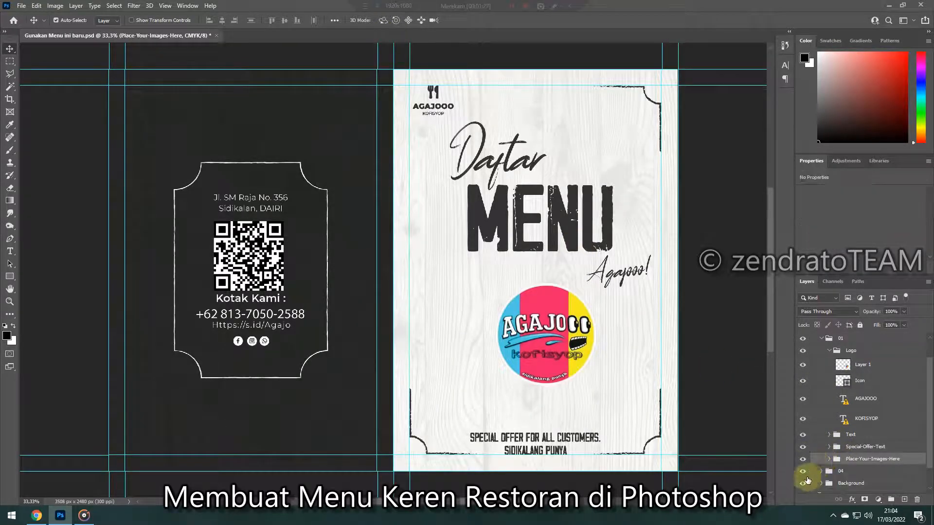
Collapse the Logo group and toggle groups 01 and Logo to check what each contributes to the front cover
{"action": "left_click", "coordinate": [829, 350]}
{"action": "left_click", "coordinate": [802, 364]}
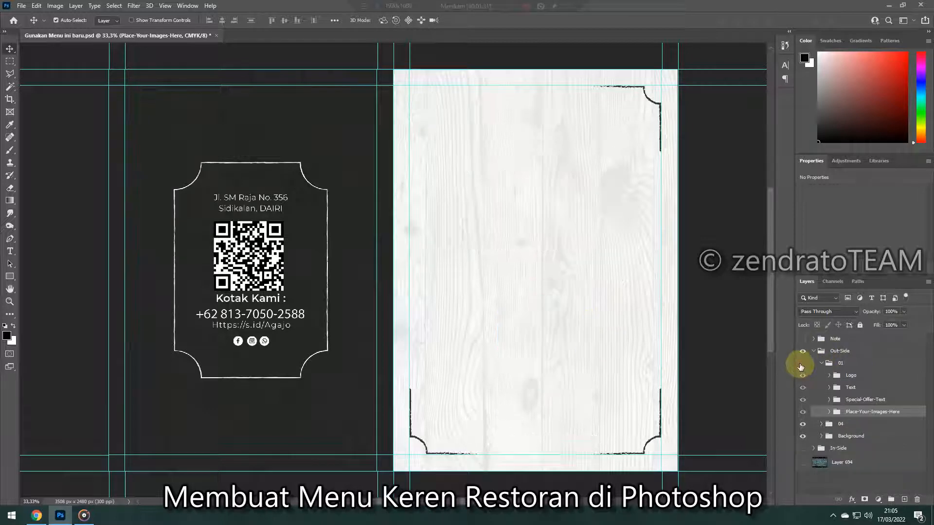
{"action": "left_click", "coordinate": [801, 364]}
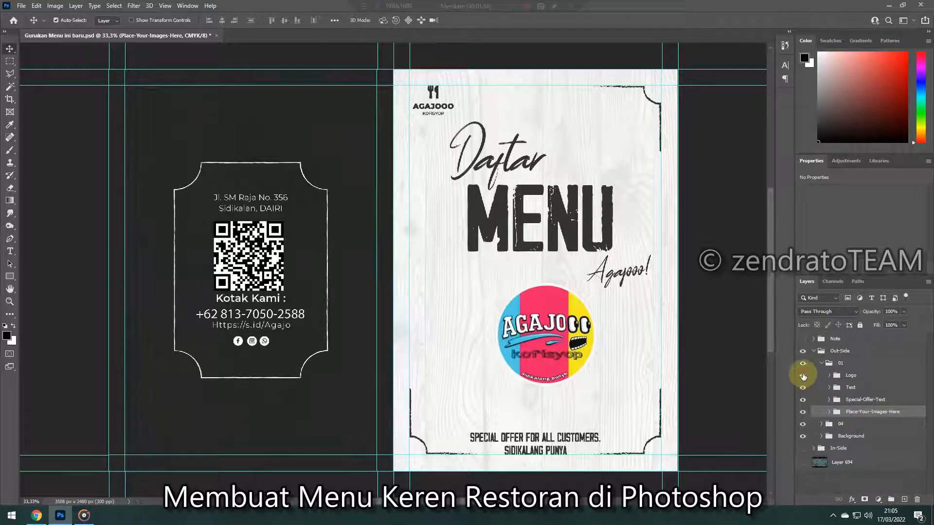
{"action": "left_click", "coordinate": [803, 376]}
{"action": "left_click", "coordinate": [804, 376]}
Expand the Logo group and toggle Layer 1 to identify the round logo on the front cover
{"action": "left_click", "coordinate": [830, 375]}
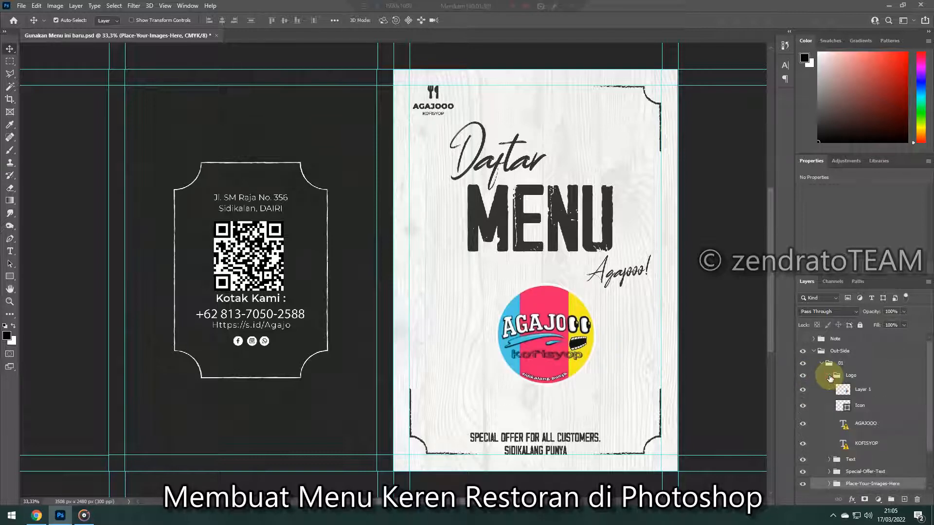
{"action": "left_click", "coordinate": [804, 390]}
{"action": "left_click", "coordinate": [804, 390]}
{"action": "left_click", "coordinate": [804, 390]}
{"action": "left_click", "coordinate": [804, 390]}
Add a drop shadow with 20% spread and 62 px size to the round logo on Layer 1, and collapse the Logo and 01 groups
{"action": "left_click", "coordinate": [845, 390]}
{"action": "double_click", "coordinate": [844, 390]}
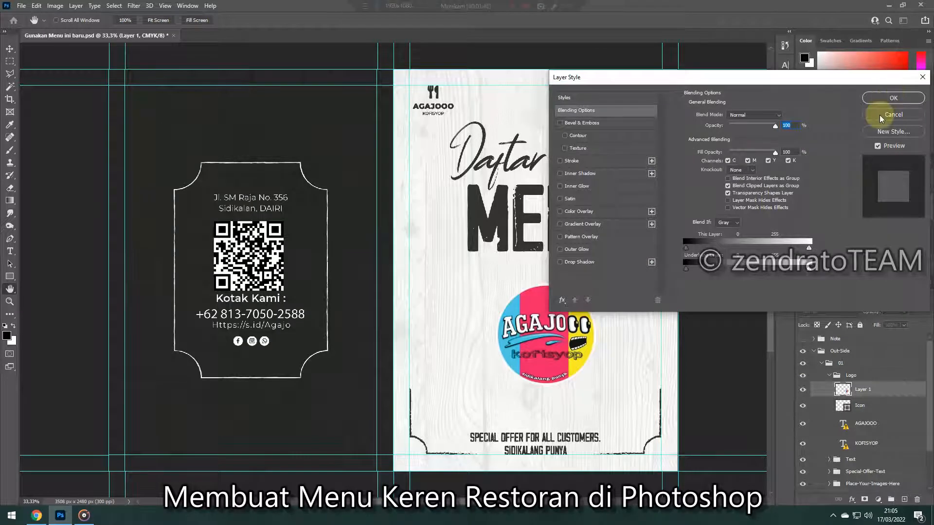
{"action": "left_click", "coordinate": [560, 262]}
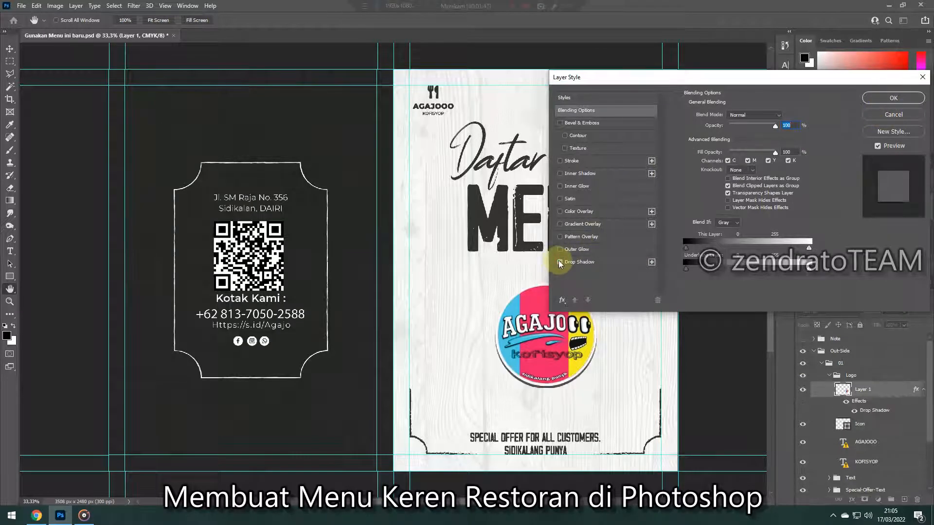
{"action": "left_click", "coordinate": [585, 262]}
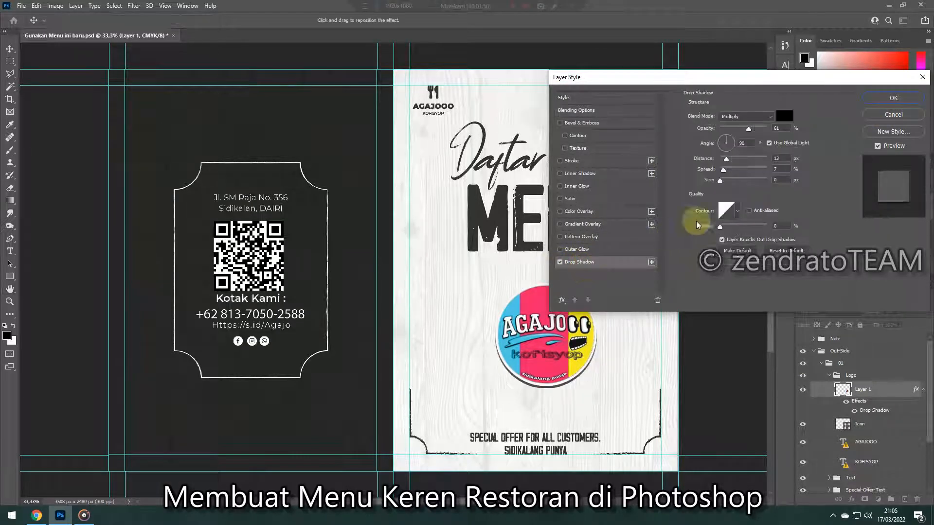
{"action": "mouse_move", "coordinate": [720, 180]}
{"action": "left_mouse_down"}
{"action": "mouse_move", "coordinate": [735, 185]}
{"action": "mouse_move", "coordinate": [731, 175]}
{"action": "left_mouse_up"}
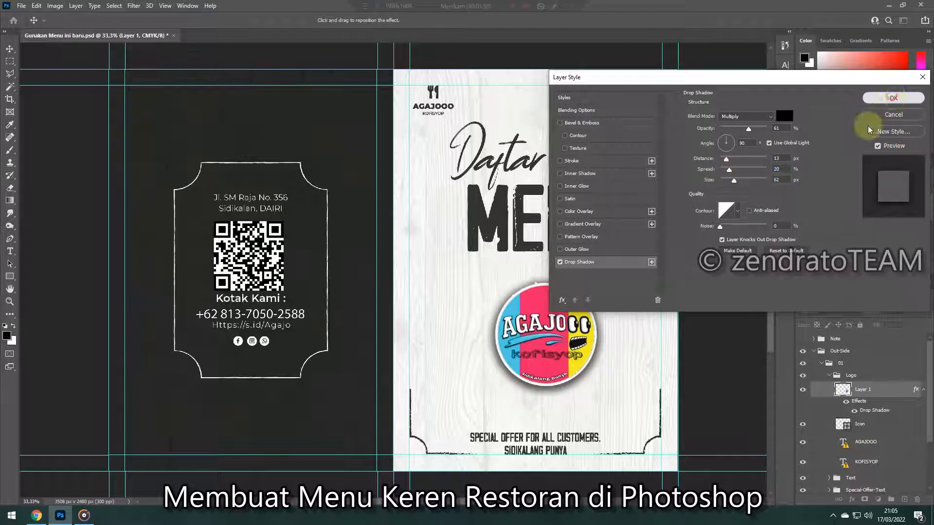
{"action": "left_click", "coordinate": [892, 98]}
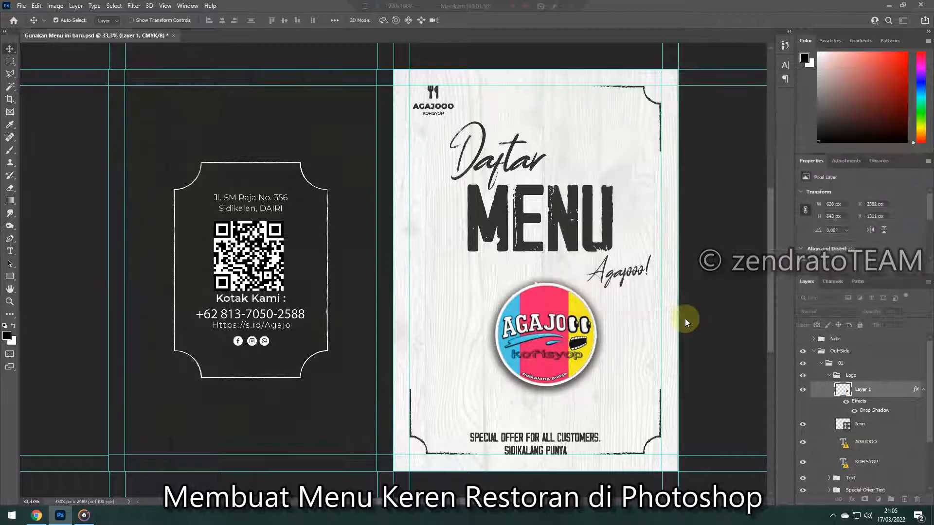
{"action": "left_click", "coordinate": [829, 376]}
{"action": "left_click", "coordinate": [822, 363]}
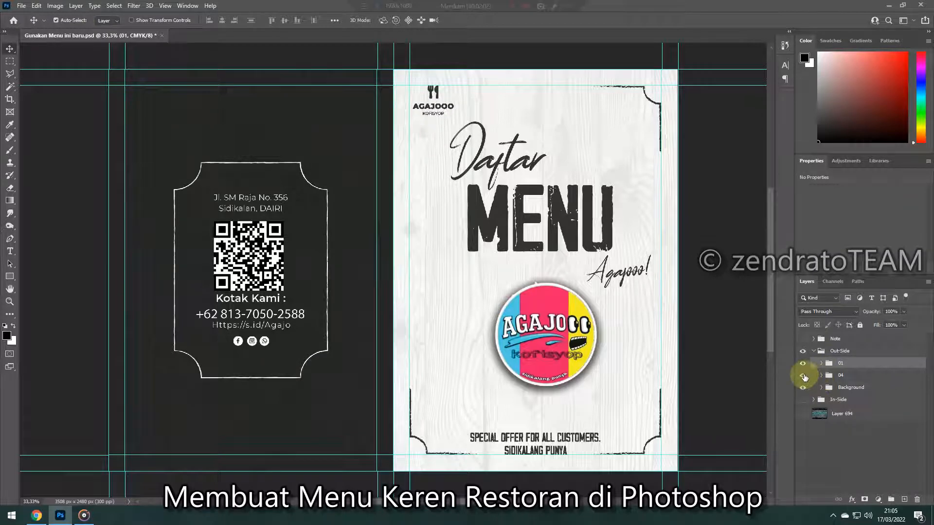
Toggle and briefly expand group 04 in Out-Side to check which back cover elements it holds
{"action": "left_click", "coordinate": [803, 376]}
{"action": "left_click", "coordinate": [803, 377]}
{"action": "left_click", "coordinate": [822, 376]}
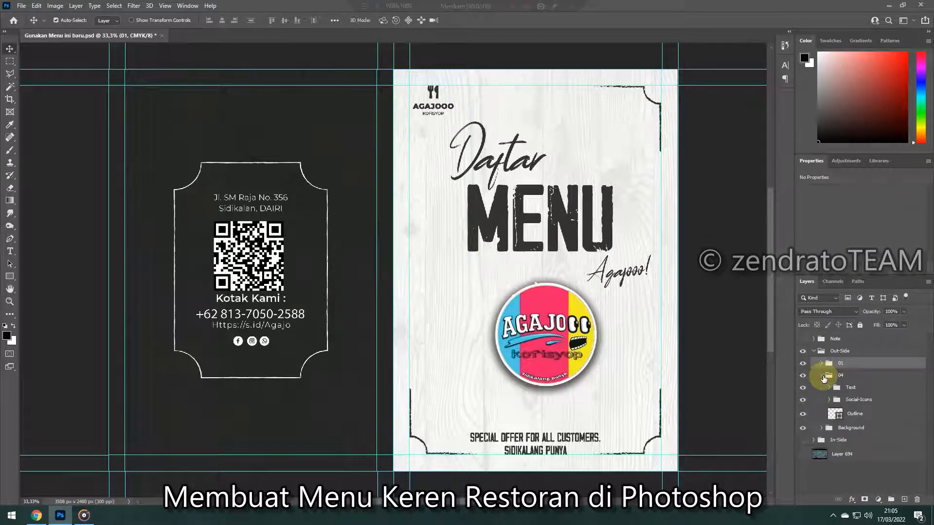
{"action": "left_click", "coordinate": [822, 376]}
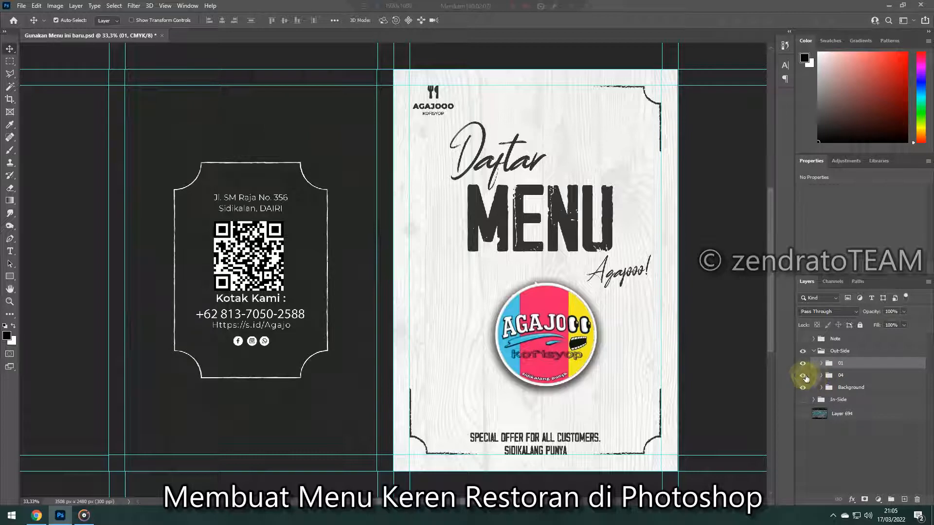
{"action": "left_click", "coordinate": [814, 351]}
{"action": "left_click", "coordinate": [813, 351]}
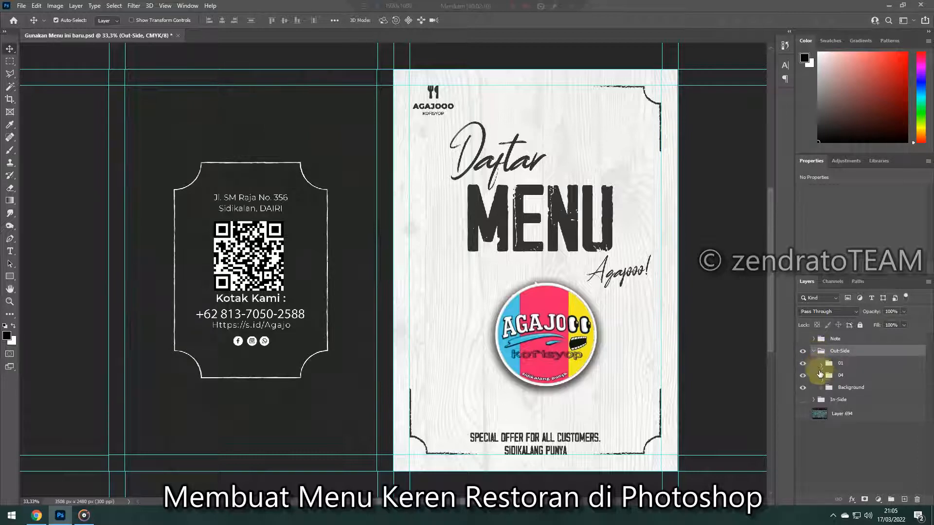
Hide group 01, toggle group 04 to compare the back cover, and expand group 04
{"action": "left_click", "coordinate": [803, 364]}
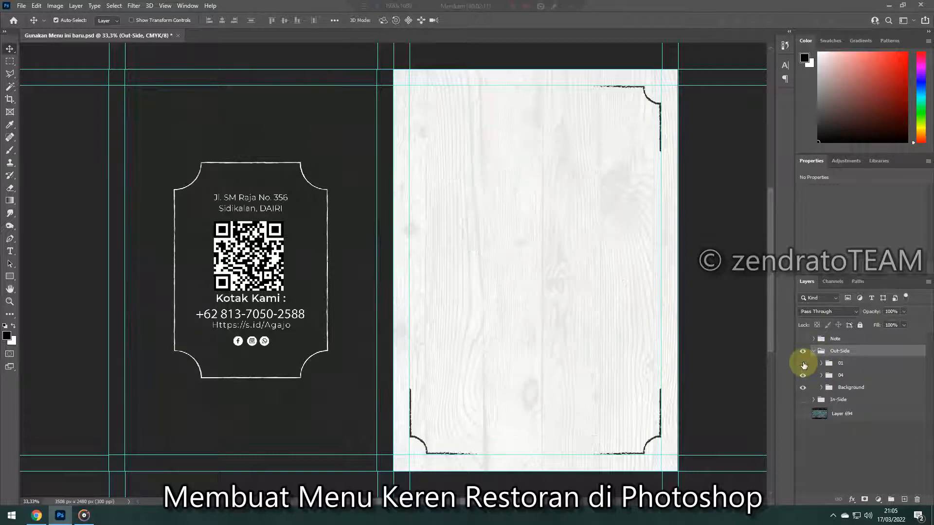
{"action": "left_click", "coordinate": [803, 376]}
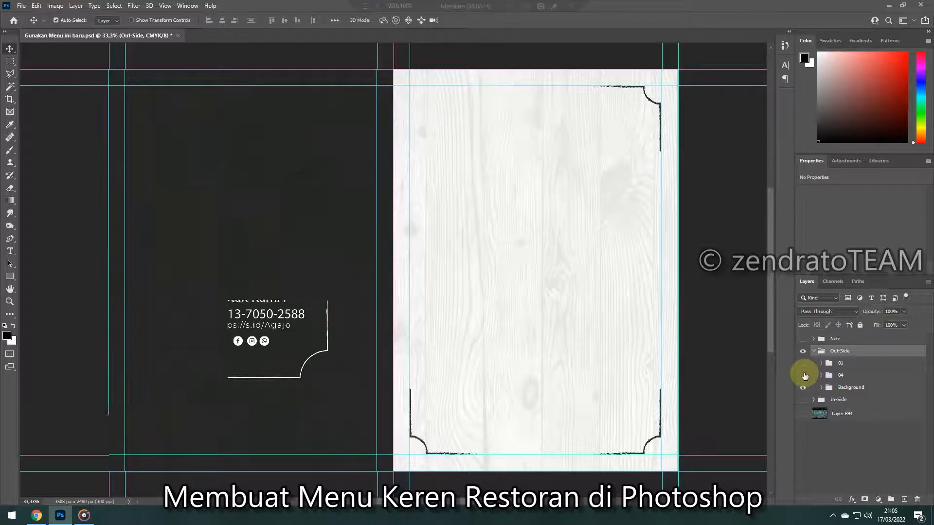
{"action": "left_click", "coordinate": [803, 376]}
{"action": "left_click", "coordinate": [822, 376]}
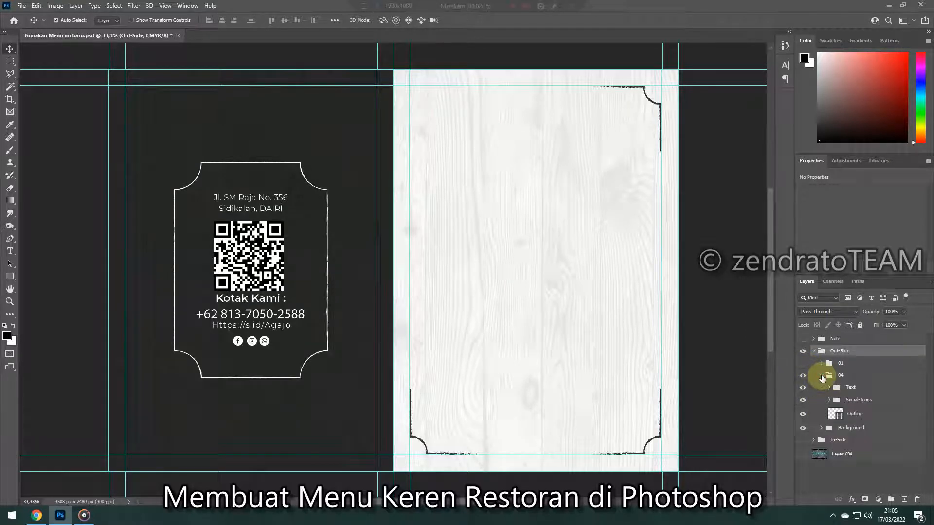
Toggle the Text and Social-Icons groups inside group 04 to identify their parts of the back cover
{"action": "left_click", "coordinate": [803, 387]}
{"action": "left_click", "coordinate": [803, 387]}
{"action": "left_click", "coordinate": [802, 387]}
{"action": "left_click", "coordinate": [802, 387]}
{"action": "left_click", "coordinate": [803, 400]}
{"action": "left_click", "coordinate": [803, 400]}
{"action": "left_click", "coordinate": [803, 401]}
{"action": "left_click", "coordinate": [803, 400]}
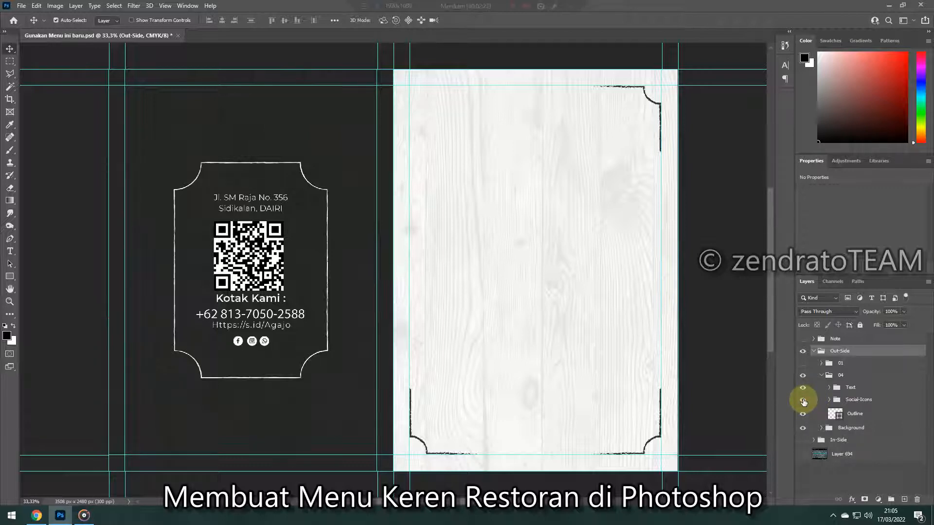
Show the Twitter-Icon layer in Social-Icons and place the icon after the WhatsApp icon in the back cover's row
{"action": "left_click", "coordinate": [829, 400]}
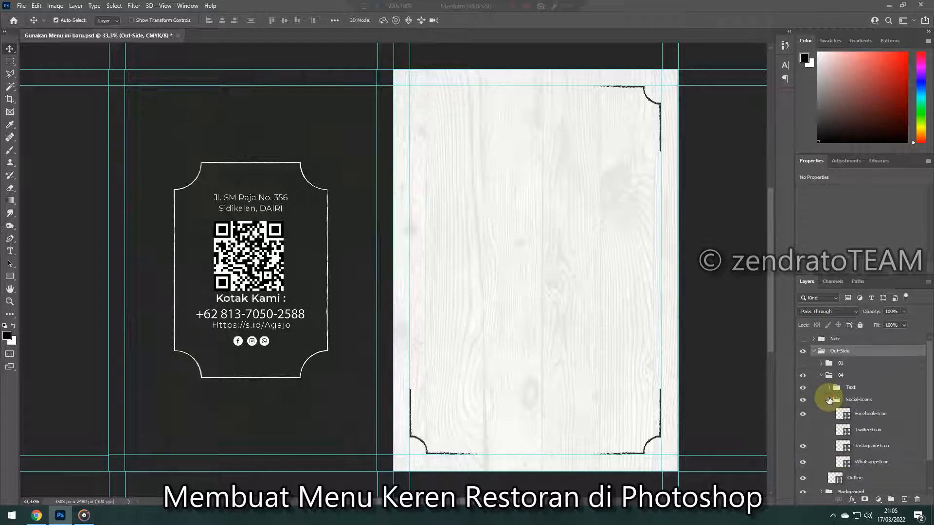
{"action": "left_click", "coordinate": [803, 430]}
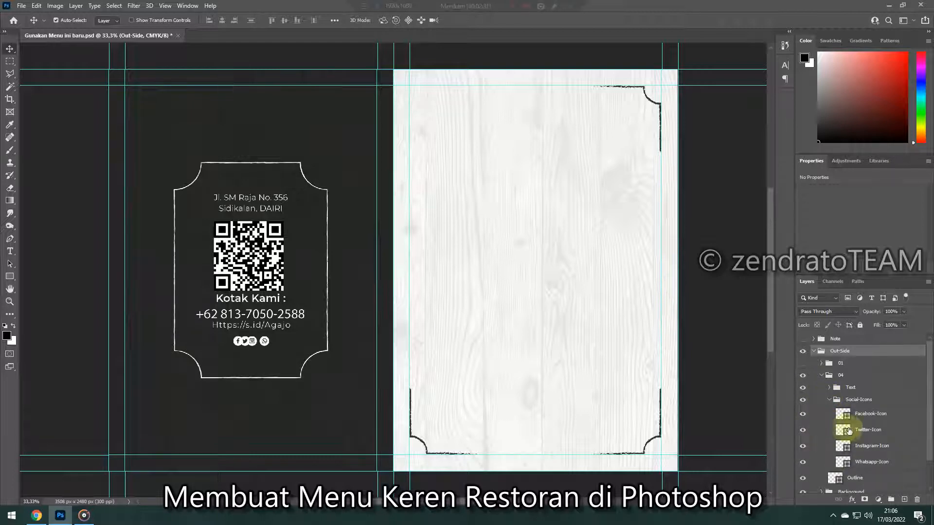
{"action": "left_click", "coordinate": [860, 430]}
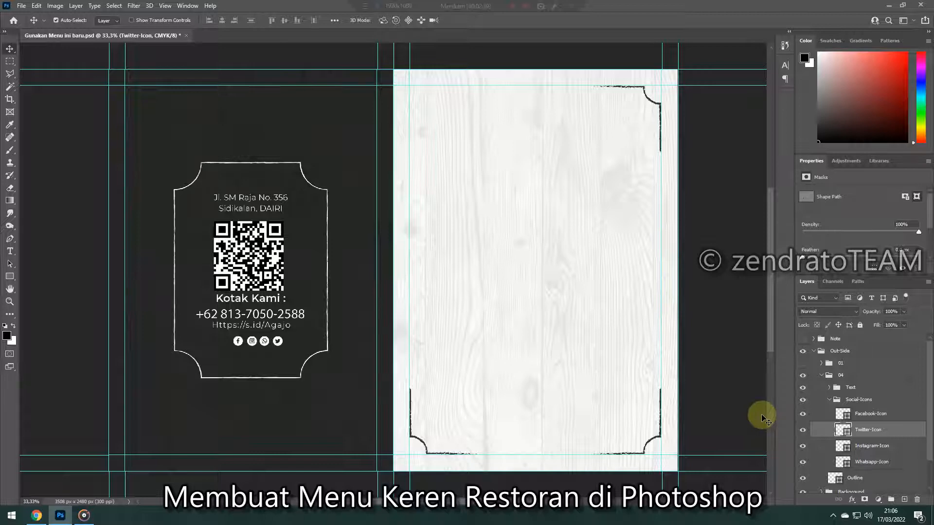
Collapse the Social-Icons group and nudge it left to centre the four icons under the web address
{"action": "left_click", "coordinate": [828, 400]}
{"action": "left_click", "coordinate": [851, 400]}
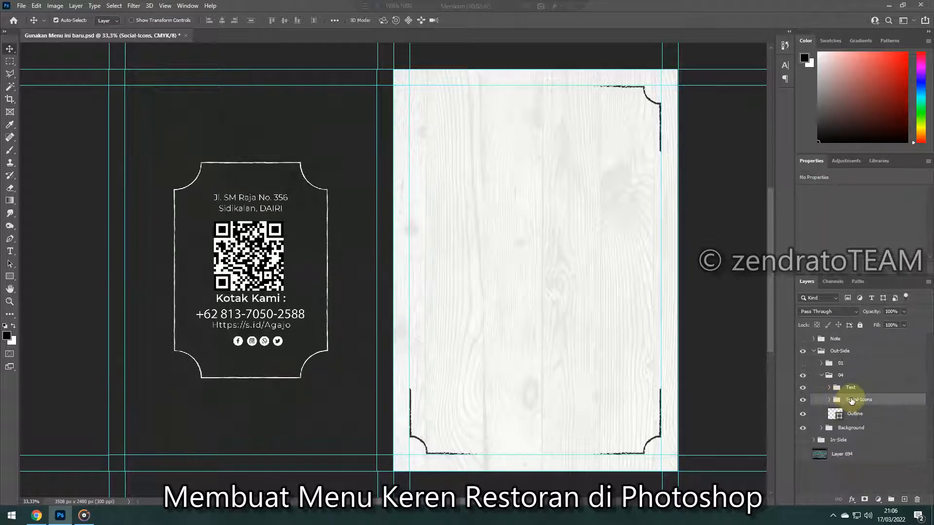
{"action": "key", "text": "shift+Left"}
{"action": "key", "text": "shift+Left"}
{"action": "key", "text": "shift+Left"}
{"action": "key", "text": "shift+Left"}
{"action": "key", "text": "shift+Left"}
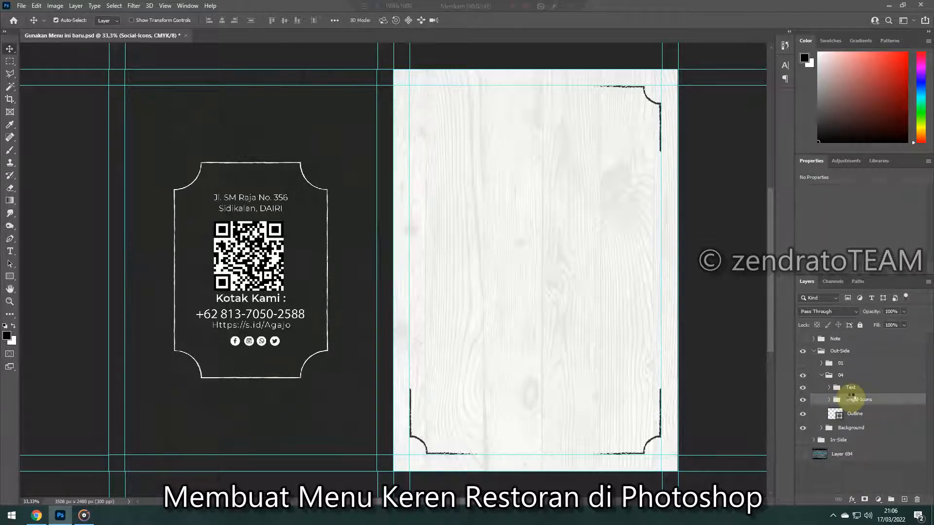
{"action": "key", "text": "shift+Right"}
{"action": "key", "text": "shift+Right"}
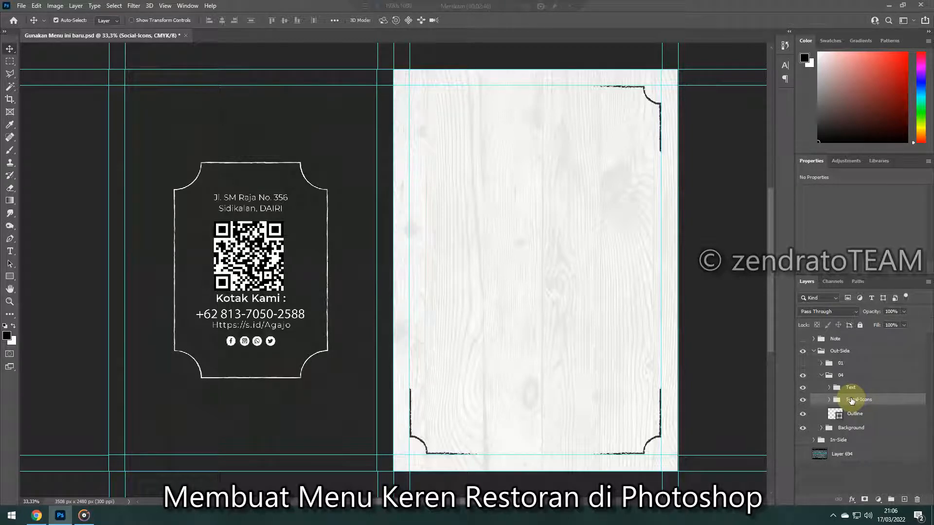
Hide groups 04 and Out-Side, show the In-Side group instead, and collapse 04 and Out-Side
{"action": "left_click", "coordinate": [822, 376]}
{"action": "left_click", "coordinate": [803, 375]}
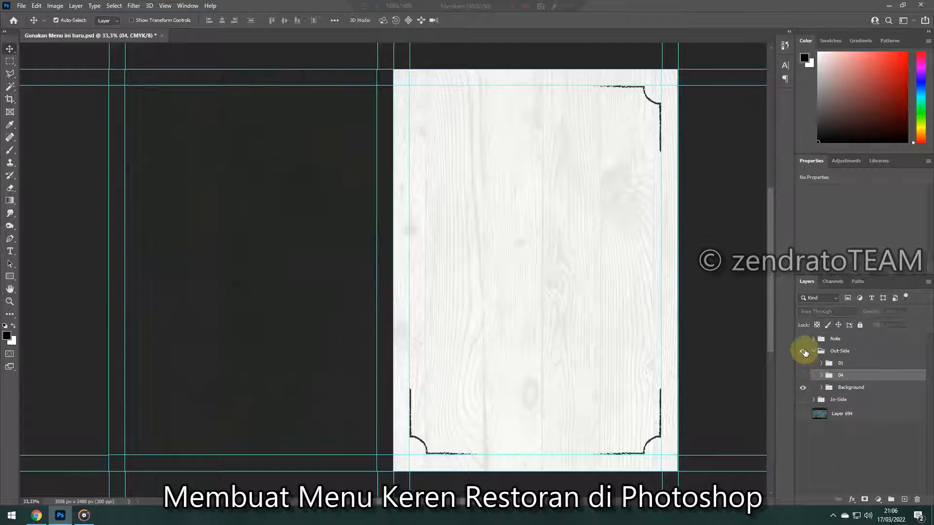
{"action": "left_click", "coordinate": [803, 351]}
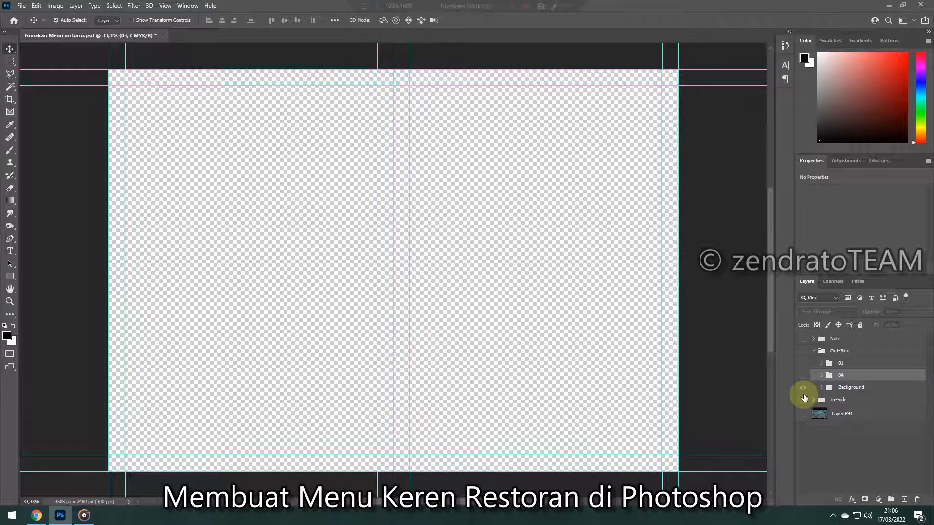
{"action": "left_click", "coordinate": [851, 388]}
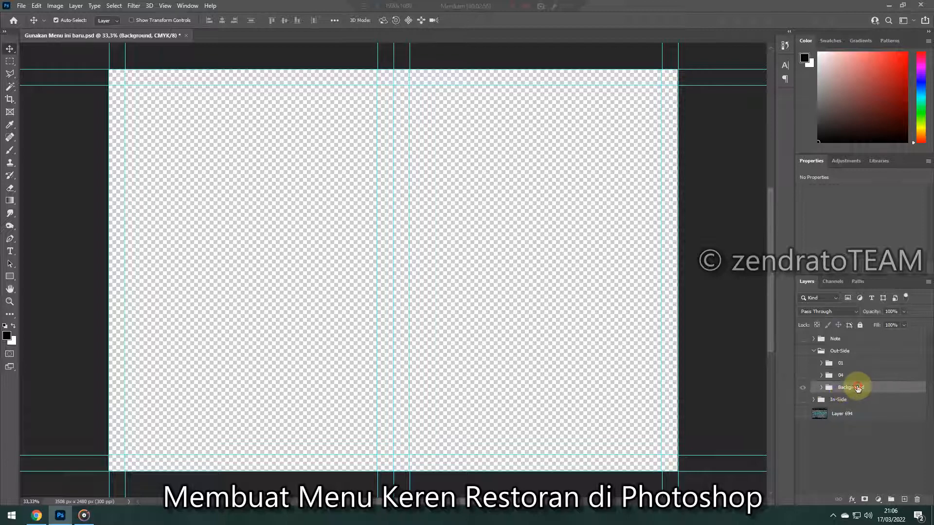
{"action": "left_click_drag", "start_coordinate": [858, 388], "coordinate": [839, 402]}
{"action": "left_click", "coordinate": [804, 400]}
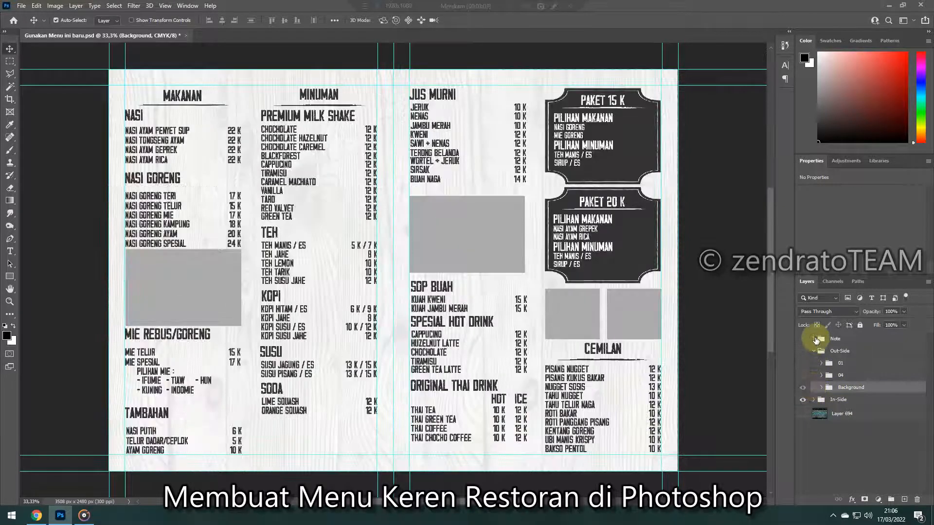
{"action": "left_click", "coordinate": [814, 350]}
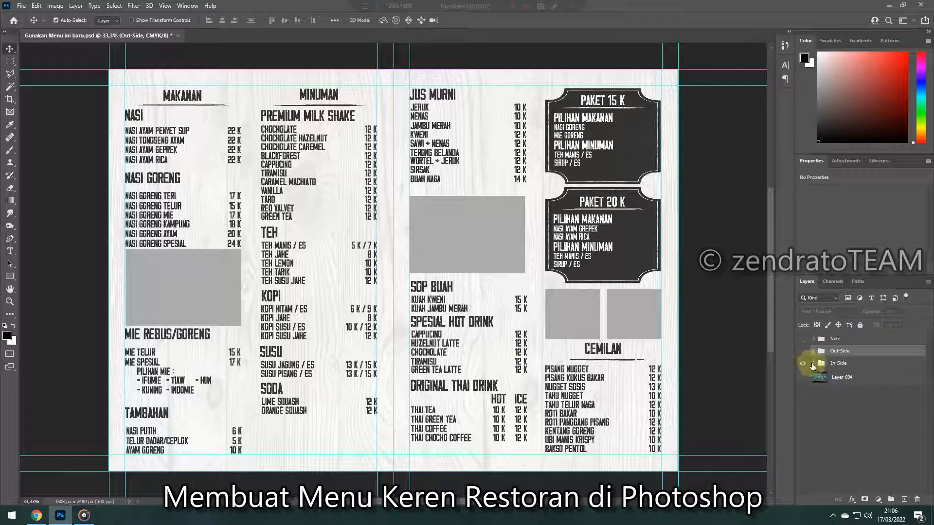
Expand the In-Side group, inspect the contents of group 03, and hide group 03
{"action": "left_click", "coordinate": [813, 363]}
{"action": "left_click", "coordinate": [822, 388]}
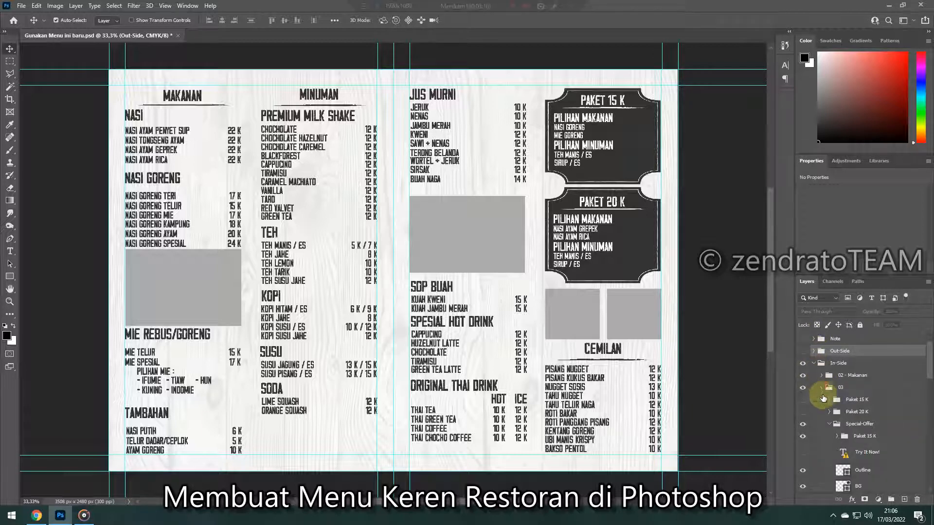
{"action": "left_click", "coordinate": [823, 388]}
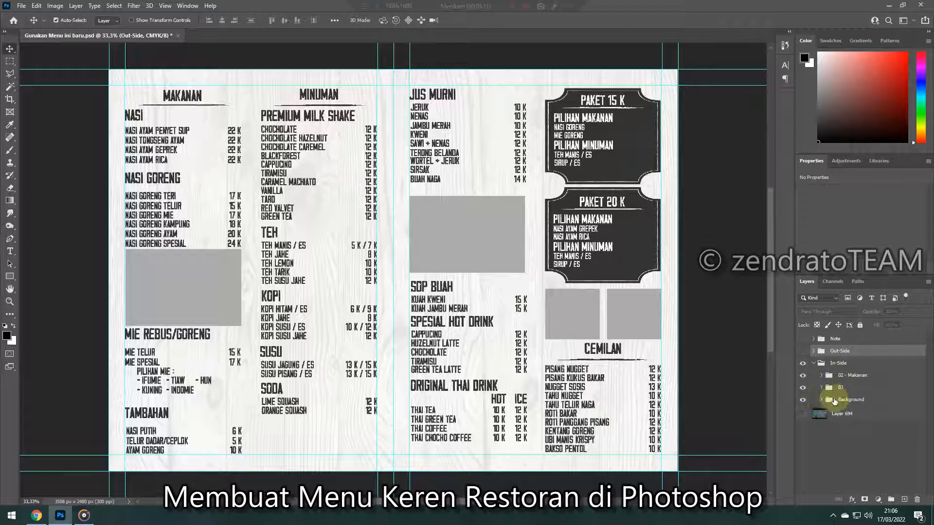
{"action": "left_click", "coordinate": [804, 388]}
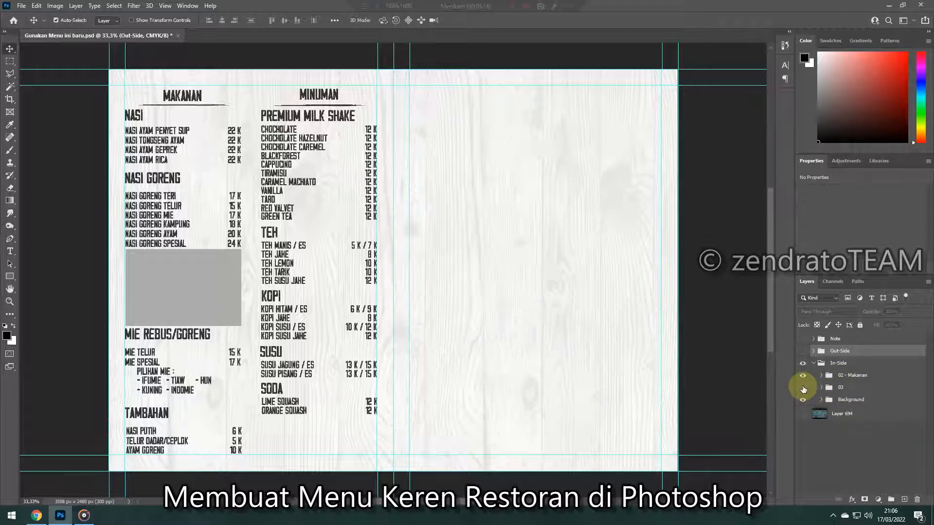
{"action": "left_click", "coordinate": [804, 387]}
{"action": "left_click", "coordinate": [803, 385]}
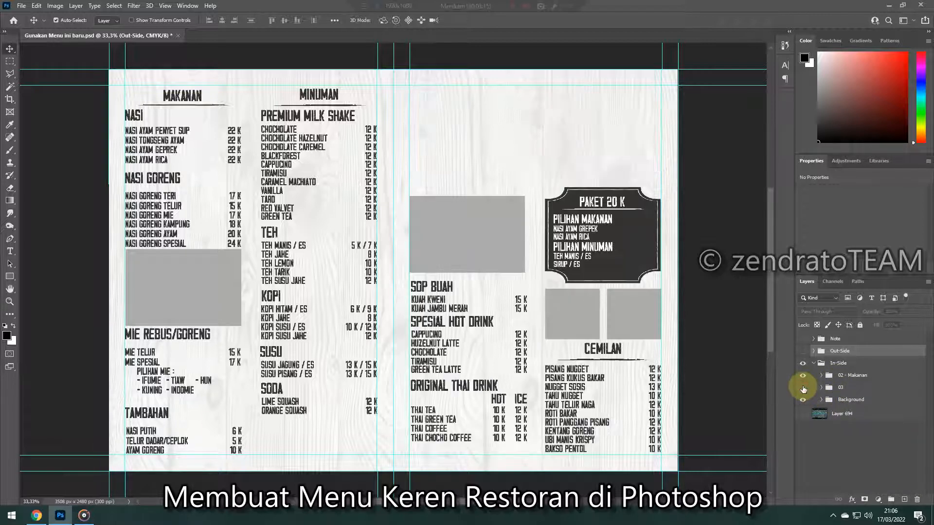
Toggle the 02 - Makanan group to check which part of the inside spread it holds
{"action": "left_click", "coordinate": [803, 377]}
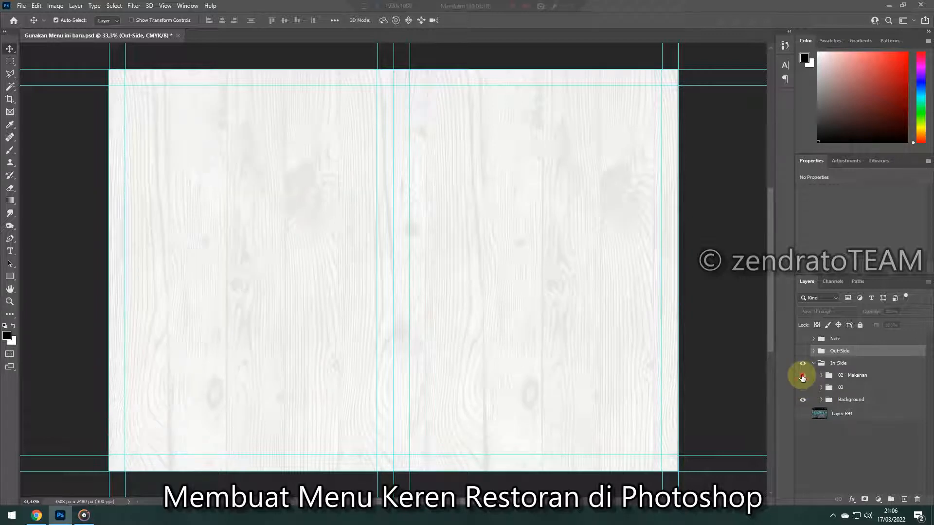
{"action": "left_click", "coordinate": [802, 377]}
{"action": "left_click", "coordinate": [802, 377]}
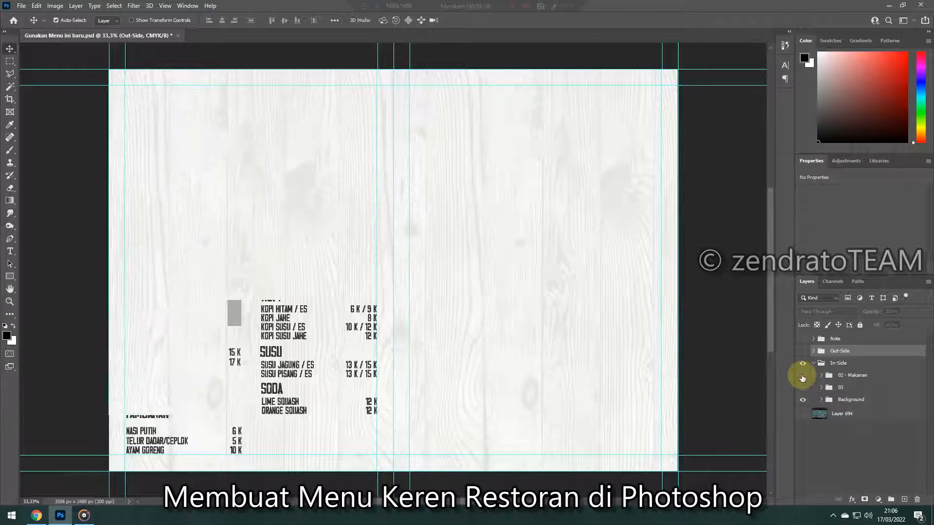
{"action": "left_click", "coordinate": [803, 377]}
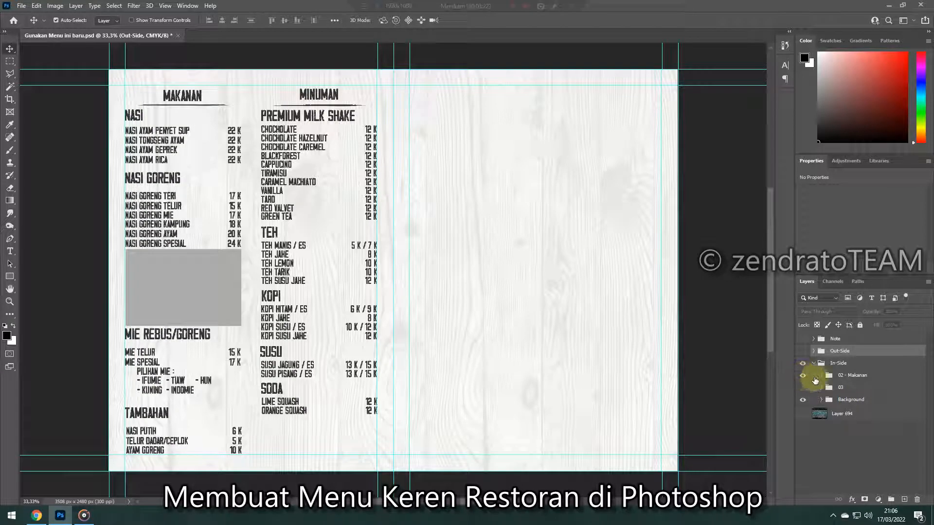
Expand 02 - Makanan, toggle the Nasi group to identify its section, and hide the Nasi Goreng group
{"action": "left_click", "coordinate": [822, 376]}
{"action": "scroll", "coordinate": [833, 412], "scroll_direction": "down", "scroll_amount": 1}
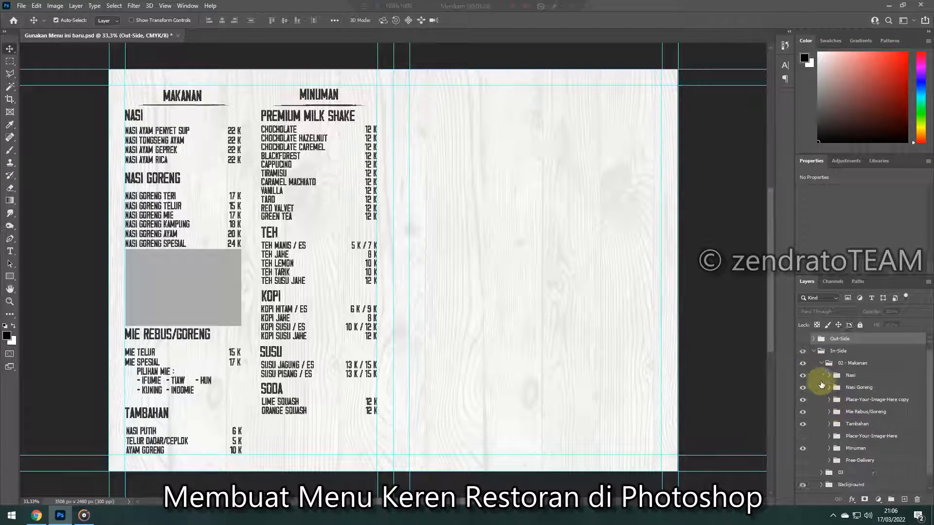
{"action": "left_click", "coordinate": [804, 376]}
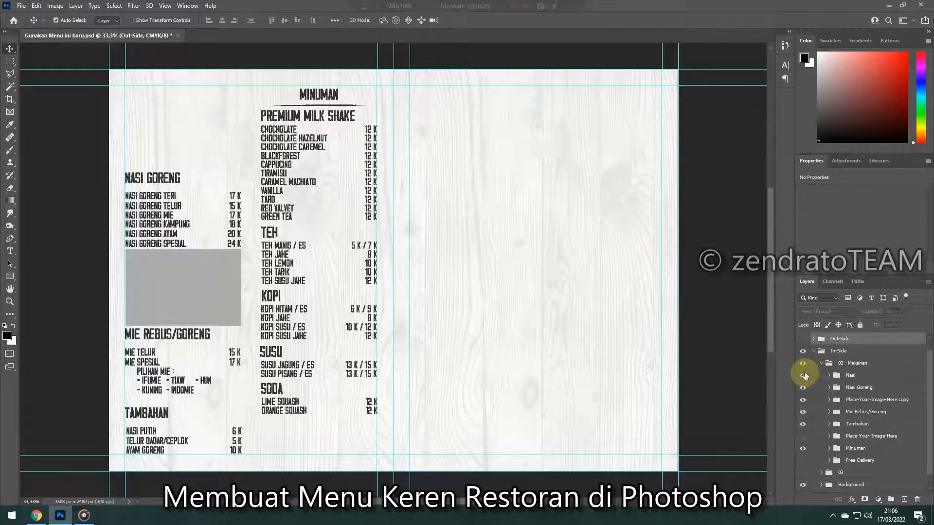
{"action": "left_click", "coordinate": [803, 375]}
{"action": "left_click", "coordinate": [804, 375]}
{"action": "left_click", "coordinate": [804, 376]}
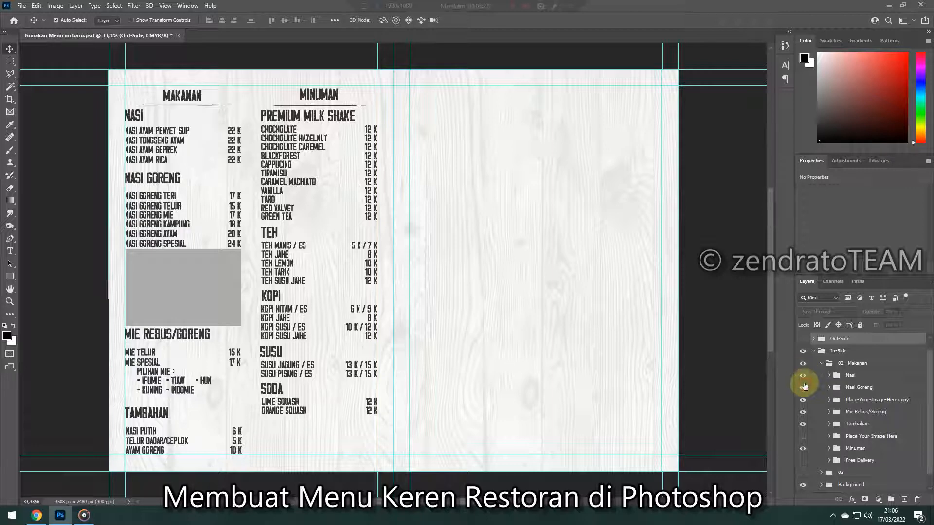
{"action": "left_click", "coordinate": [803, 387]}
{"action": "left_click", "coordinate": [803, 388]}
{"action": "left_click", "coordinate": [804, 387]}
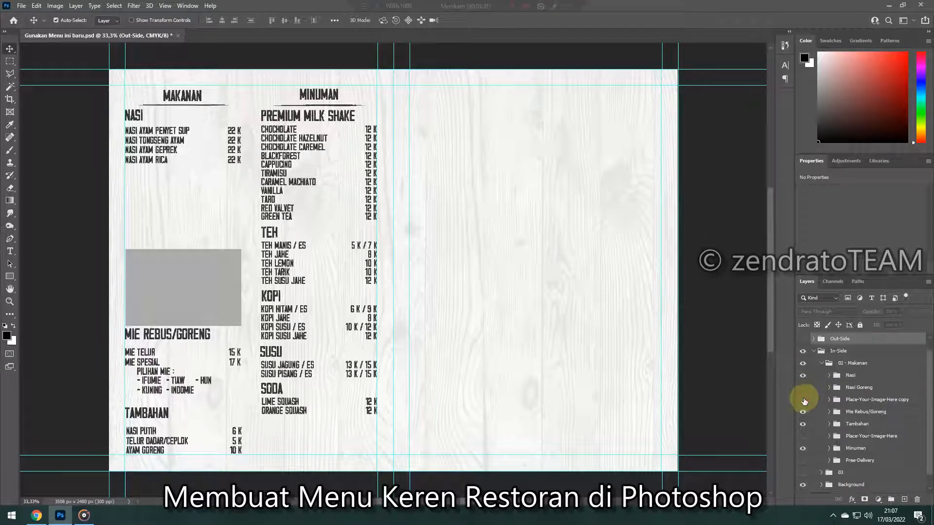
Toggle and expand the Place-Your-Image-Here copy group, and open its Double-Click-Here smart object for editing
{"action": "left_click", "coordinate": [804, 401]}
{"action": "left_click", "coordinate": [803, 400]}
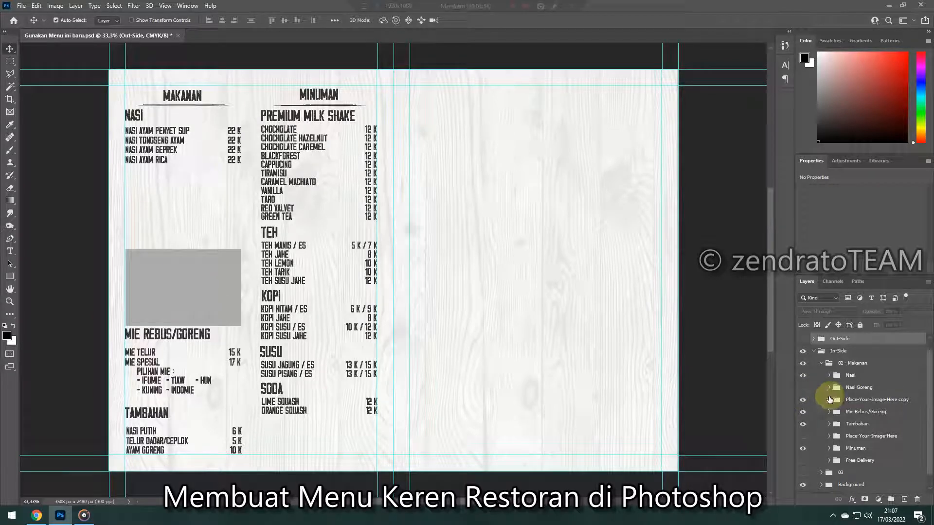
{"action": "left_click", "coordinate": [829, 399]}
{"action": "double_click", "coordinate": [852, 417]}
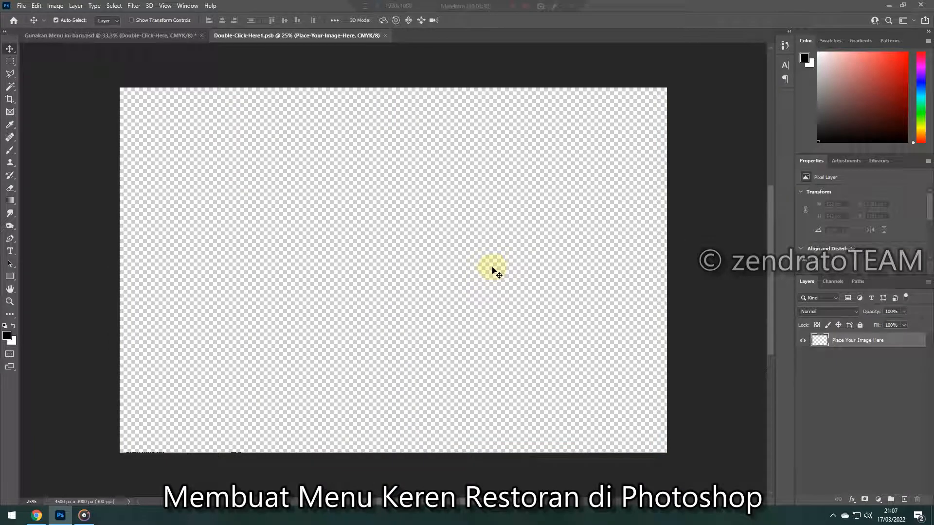
Open the Read Valvet photo from the Daftar Menu folder inside Agajo kofisyop
{"action": "left_click", "coordinate": [241, 157]}
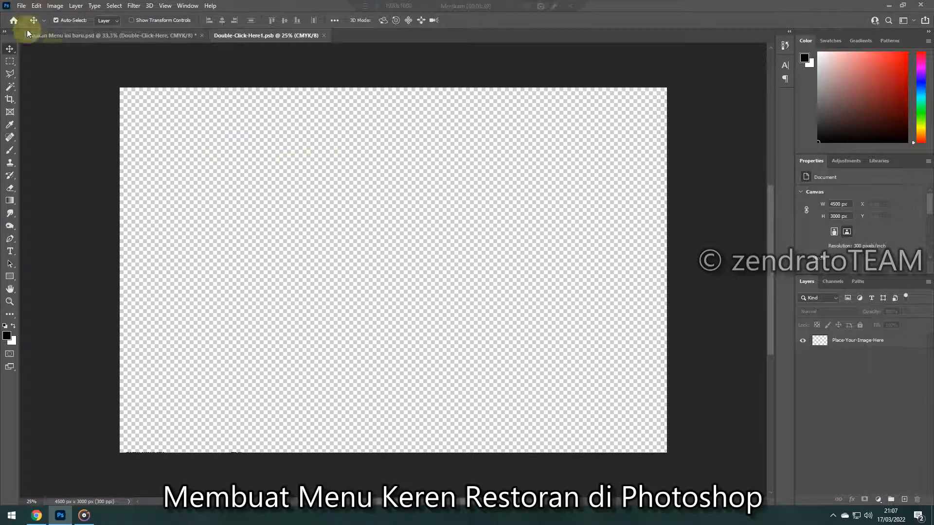
{"action": "left_click", "coordinate": [23, 6]}
{"action": "left_click", "coordinate": [22, 8]}
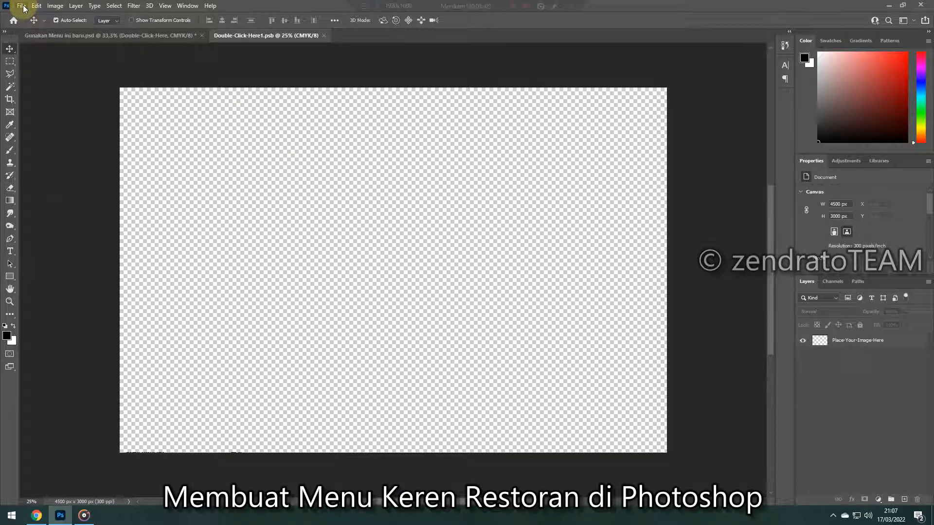
{"action": "key", "text": "ctrl+o"}
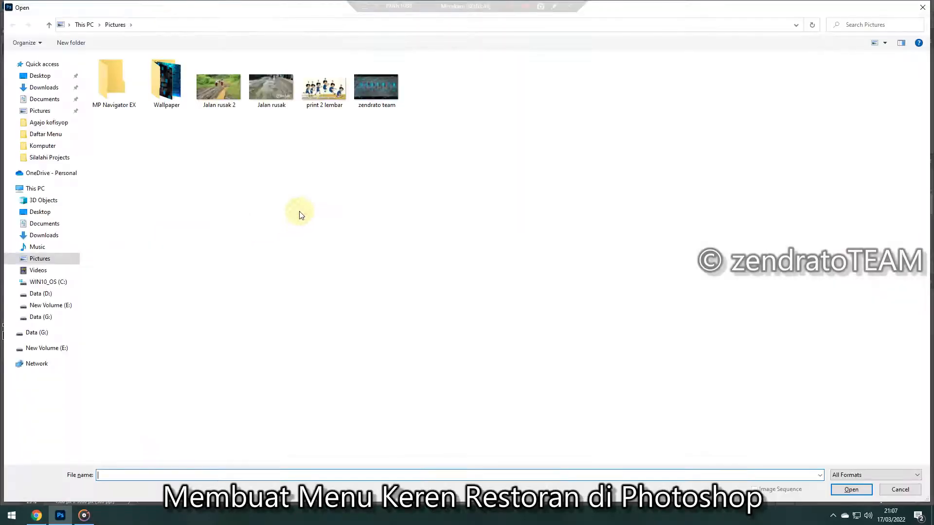
{"action": "left_click", "coordinate": [48, 123]}
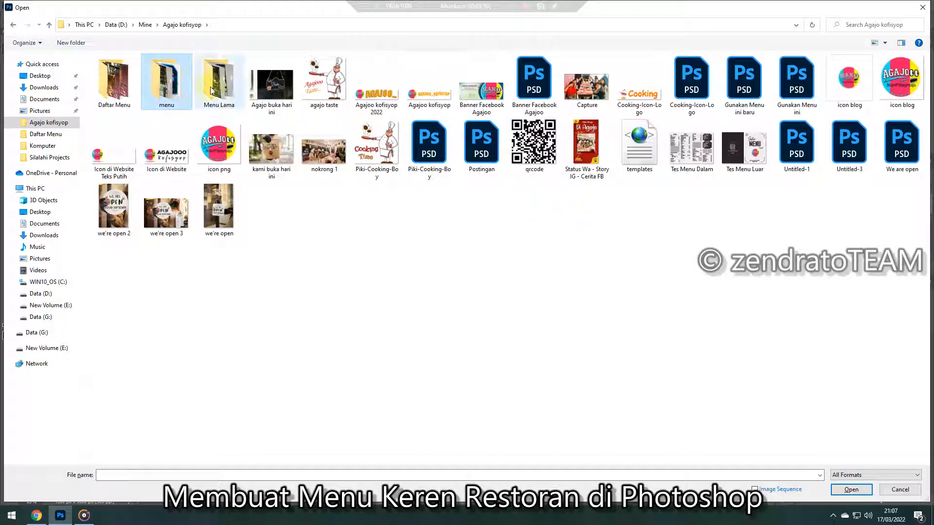
{"action": "left_click", "coordinate": [119, 85]}
{"action": "double_click", "coordinate": [119, 86]}
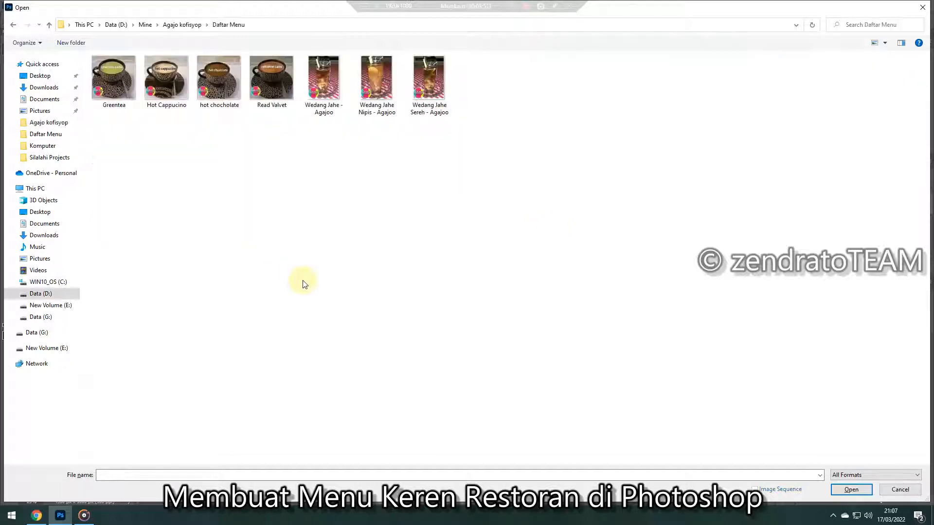
{"action": "double_click", "coordinate": [275, 83]}
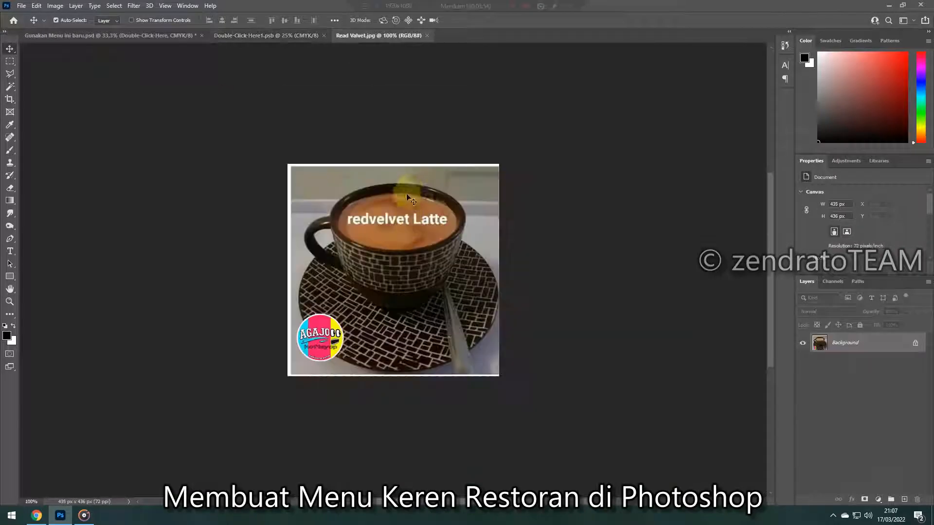
Cut the entire Read Valvet image, close its file without saving, and paste it into the Double-Click-Here1.psb smart object
{"action": "key", "text": "ctrl+a"}
{"action": "key", "text": "ctrl+BackSpace"}
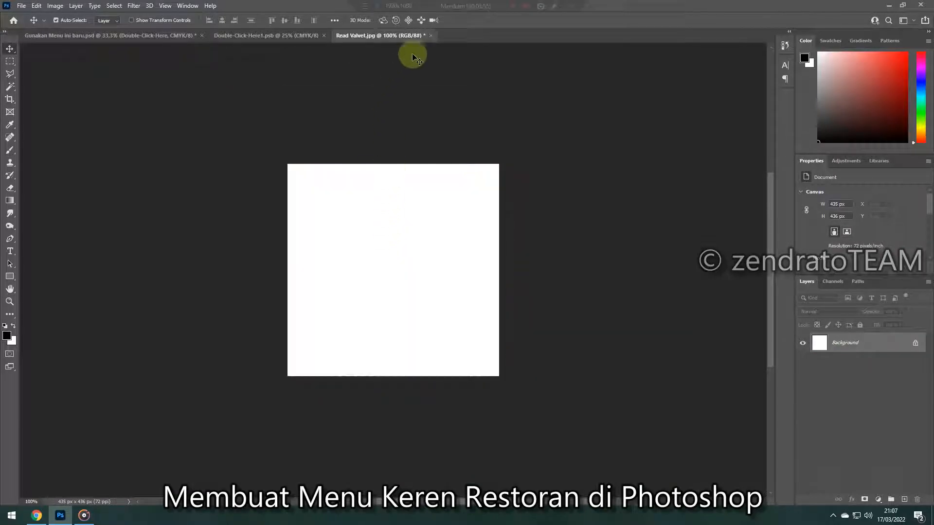
{"action": "left_click", "coordinate": [431, 36]}
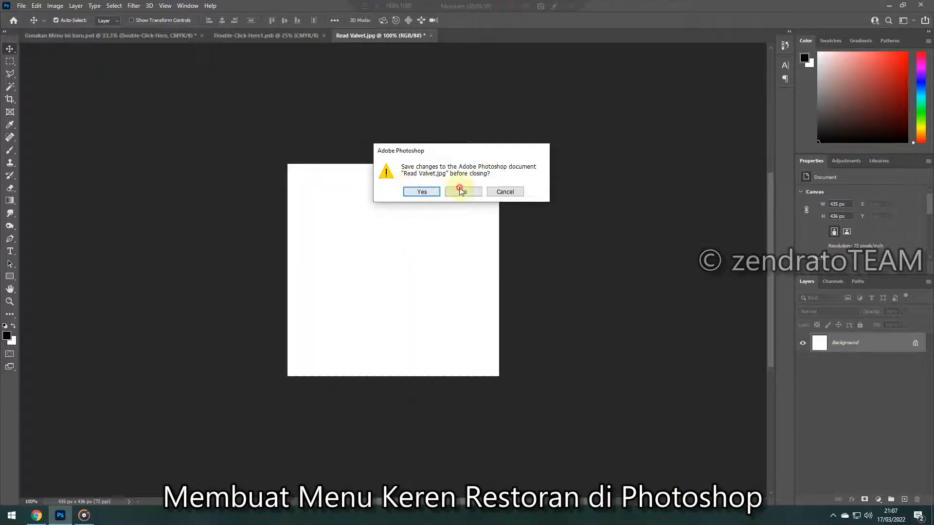
{"action": "left_click", "coordinate": [462, 191]}
{"action": "key", "text": "ctrl+v"}
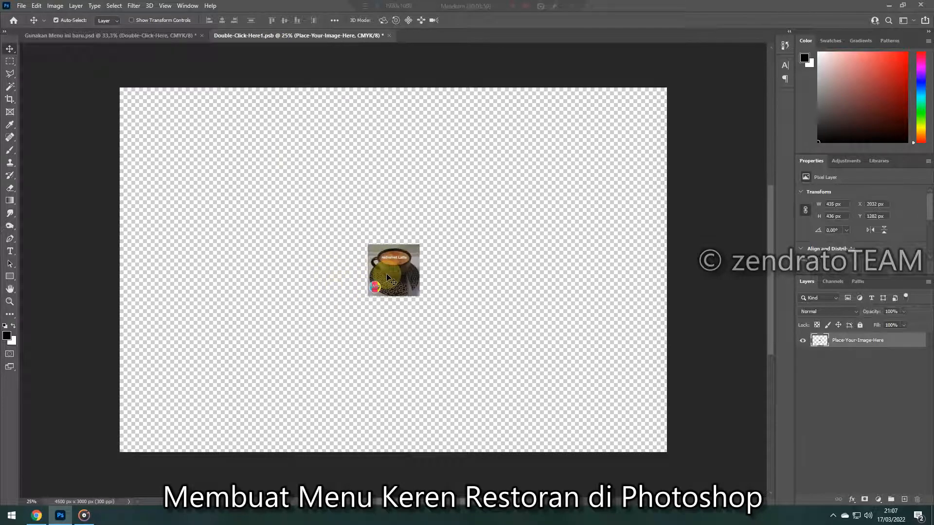
Enlarge the redvelvet latte photo to about 2530 by 2536 px near the canvas centre and save the smart object
{"action": "left_click_drag", "start_coordinate": [388, 278], "coordinate": [144, 109]}
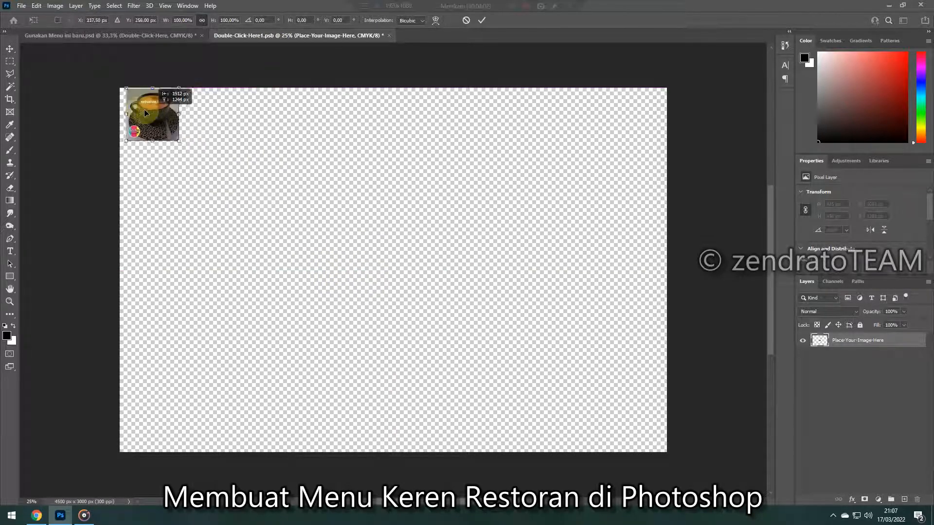
{"action": "key", "text": "ctrl+t"}
{"action": "left_click_drag", "start_coordinate": [173, 140], "coordinate": [457, 367]}
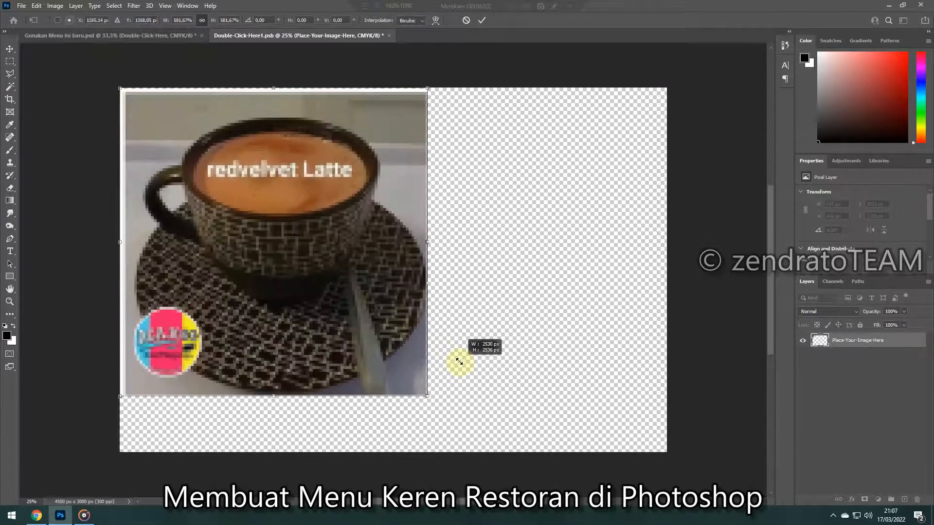
{"action": "left_click_drag", "start_coordinate": [343, 258], "coordinate": [407, 257]}
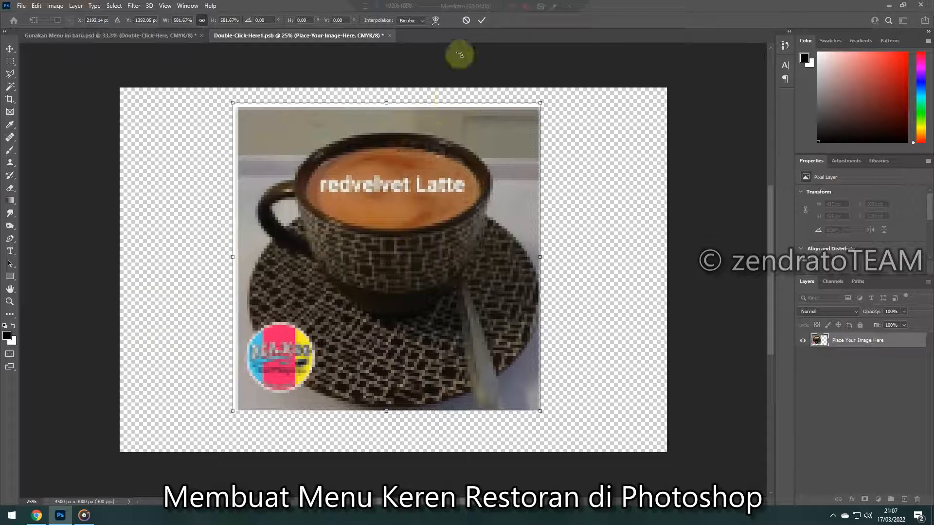
{"action": "left_click", "coordinate": [481, 22]}
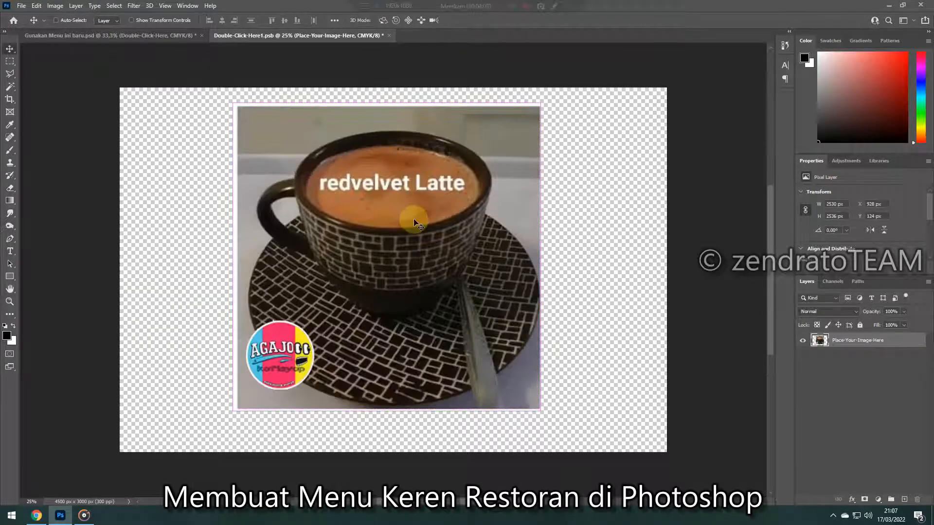
{"action": "key", "text": "ctrl+s"}
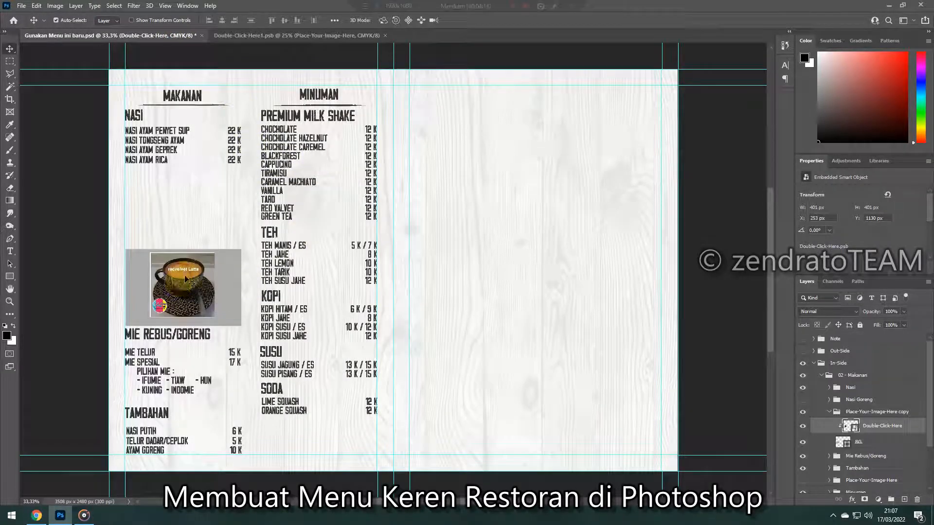
Switch to the music player, pause the playback, and return to Photoshop
{"action": "left_click", "coordinate": [83, 516]}
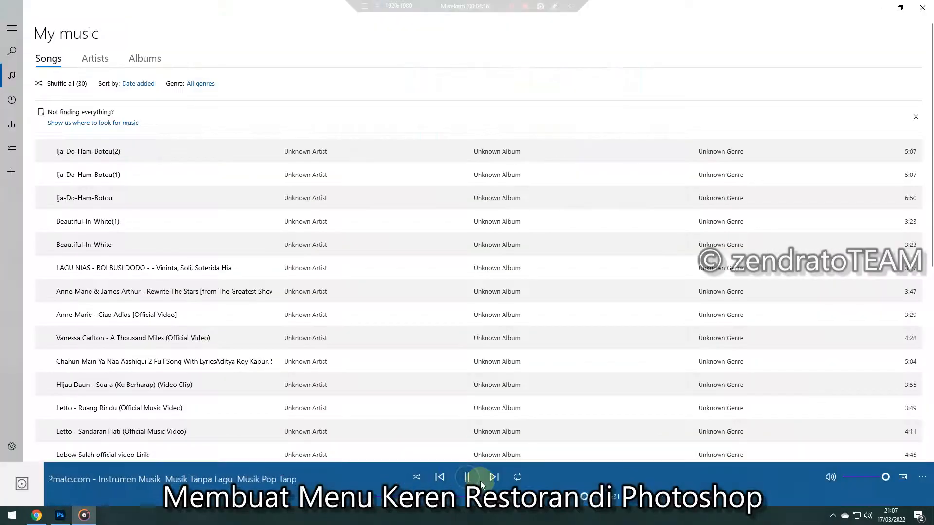
{"action": "left_click", "coordinate": [466, 476]}
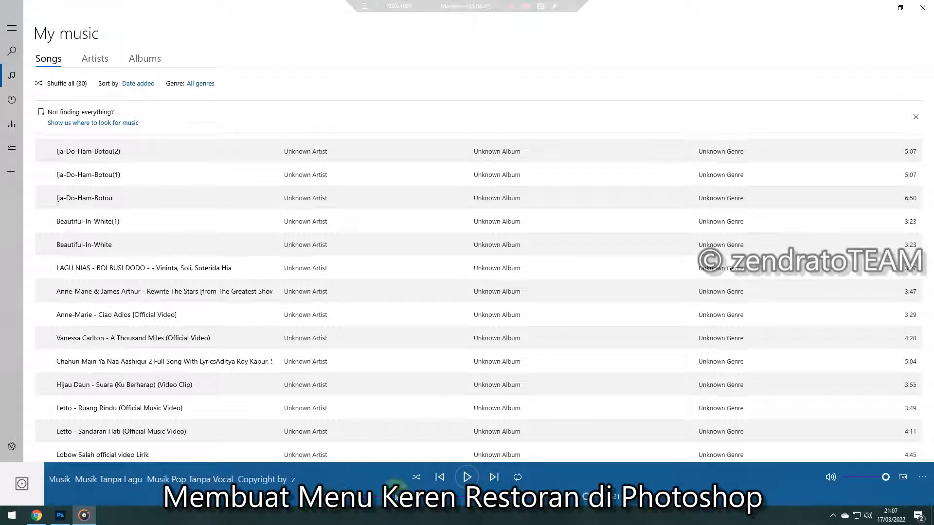
{"action": "left_click", "coordinate": [878, 8]}
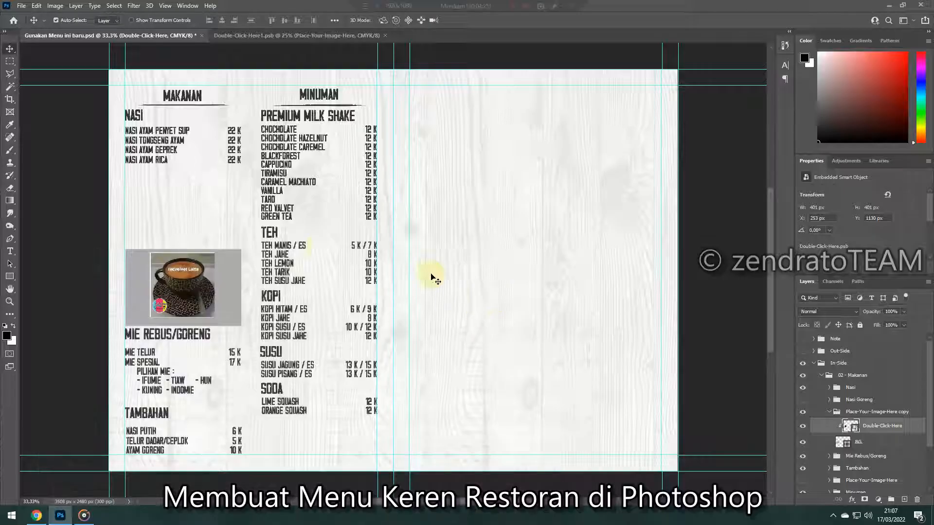
In Double-Click-Here1.psb, scale the redvelvet latte photo to 58.10% and place it in the canvas's upper-left corner
{"action": "left_click", "coordinate": [264, 36]}
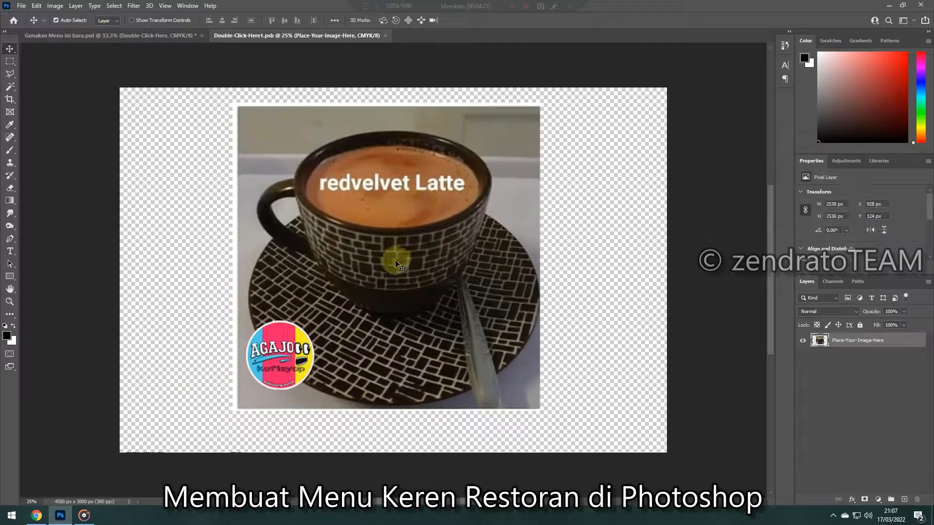
{"action": "key", "text": "ctrl+t"}
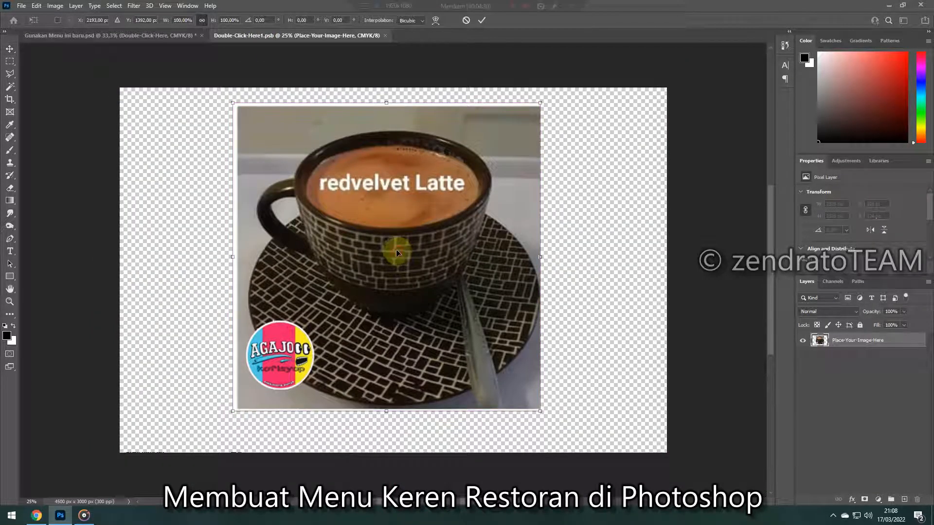
{"action": "left_click_drag", "start_coordinate": [396, 253], "coordinate": [286, 264]}
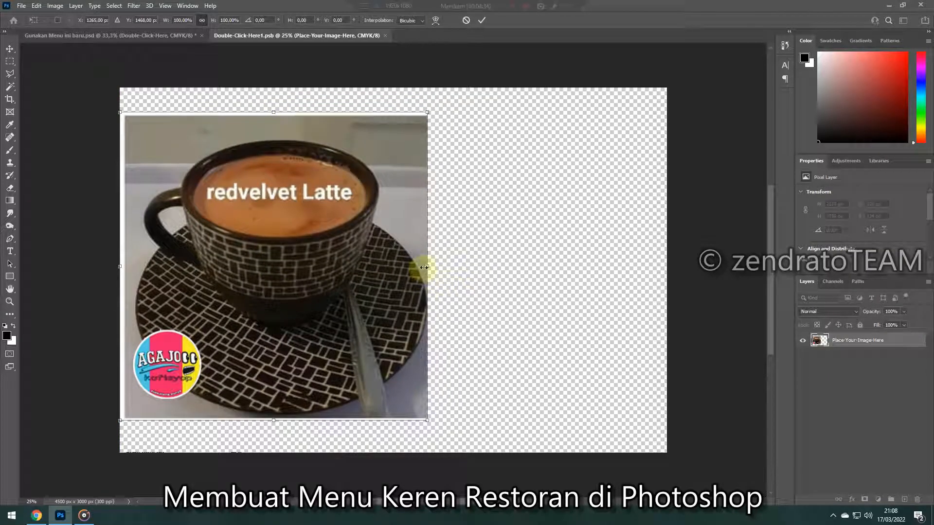
{"action": "left_click_drag", "start_coordinate": [424, 268], "coordinate": [299, 265]}
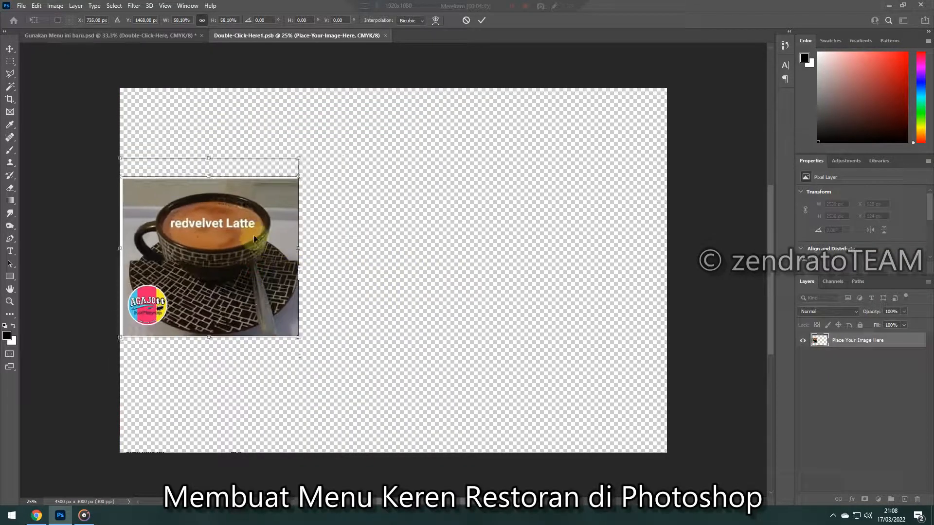
{"action": "left_click_drag", "start_coordinate": [254, 238], "coordinate": [250, 195]}
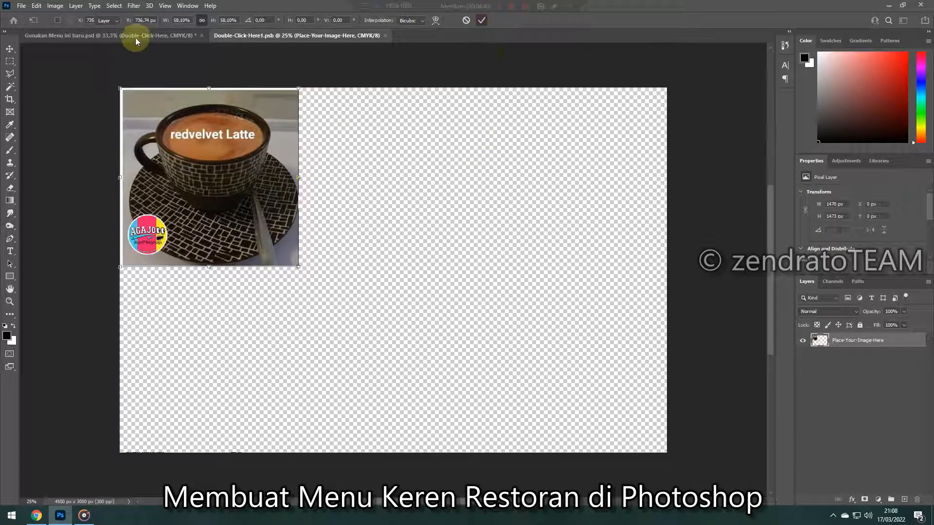
{"action": "key", "text": "Return"}
Open all the drink photos in the Daftar Menu folder, from Greentea through Wedang Jahe Sereh
{"action": "left_click", "coordinate": [22, 5]}
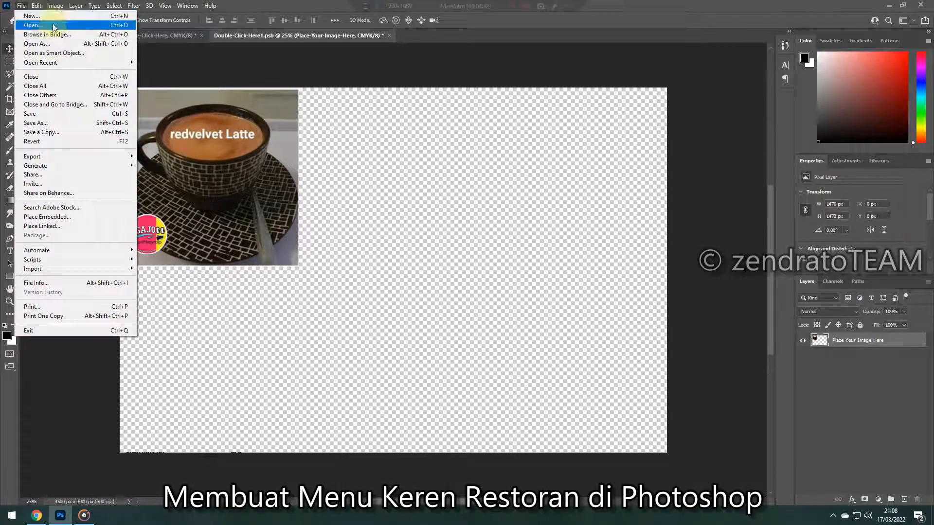
{"action": "left_click", "coordinate": [53, 25]}
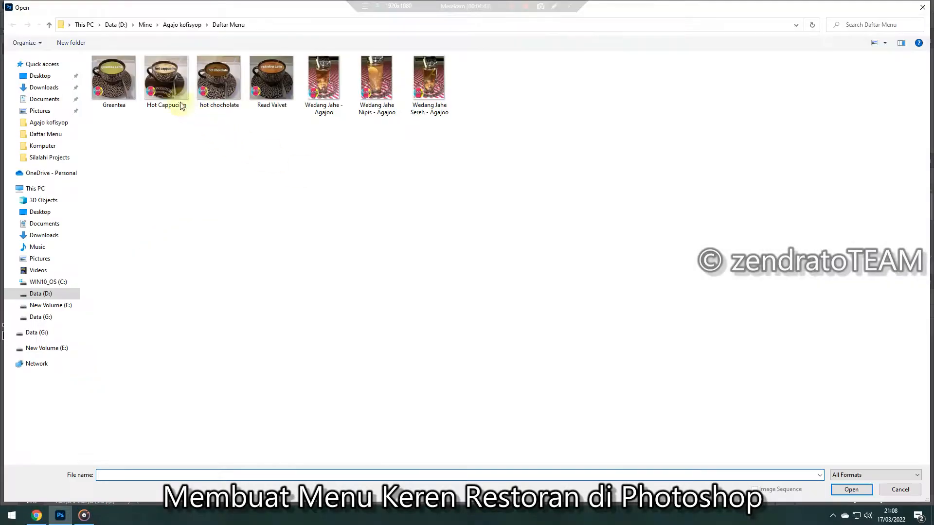
{"action": "left_click", "coordinate": [114, 78]}
{"action": "left_click", "coordinate": [424, 88], "text": "shift"}
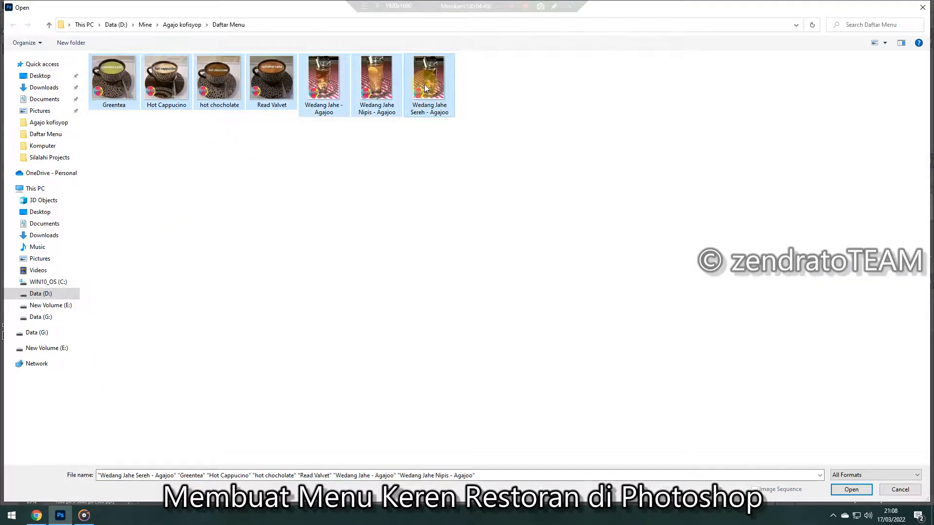
{"action": "key", "text": "Return"}
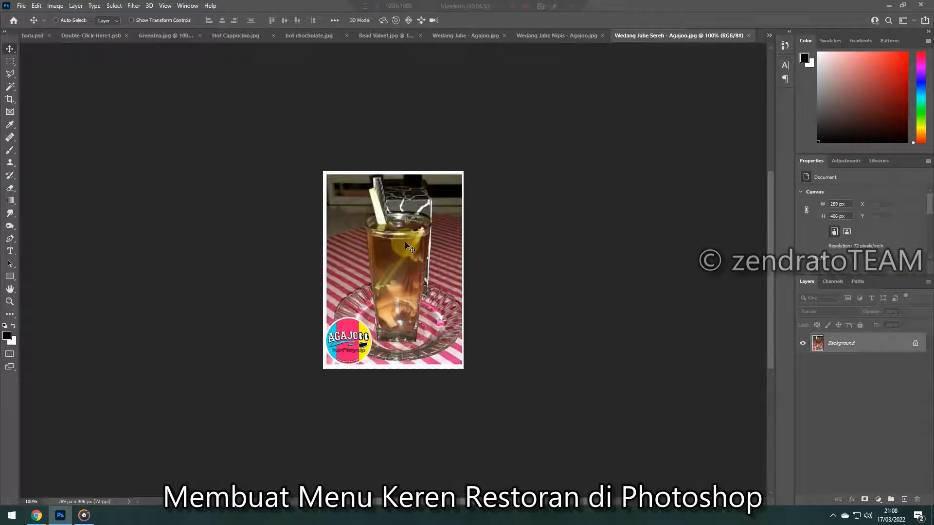
Cut the Wedang Jahe Sereh image, close its file without saving, and paste it into Double-Click-Here1.psb
{"action": "key", "text": "ctrl+BackSpace"}
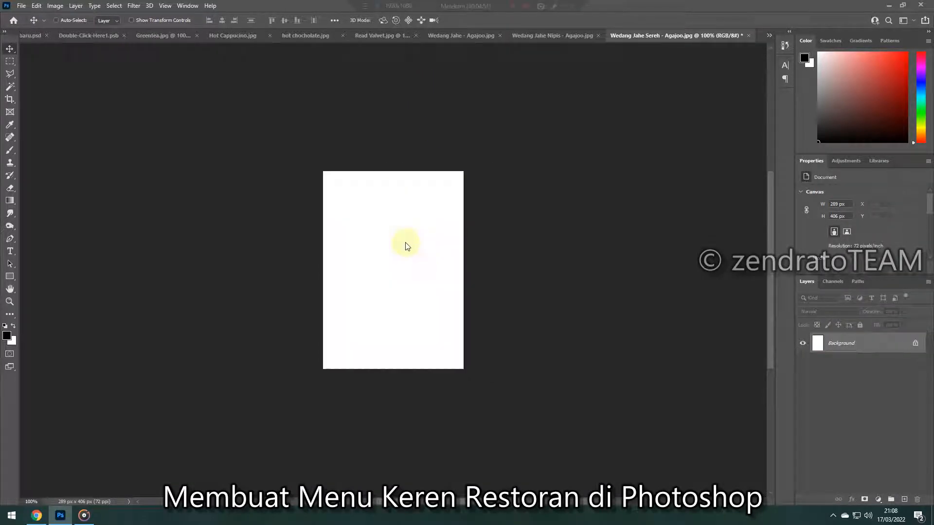
{"action": "key", "text": "ctrl+w"}
{"action": "key", "text": "n"}
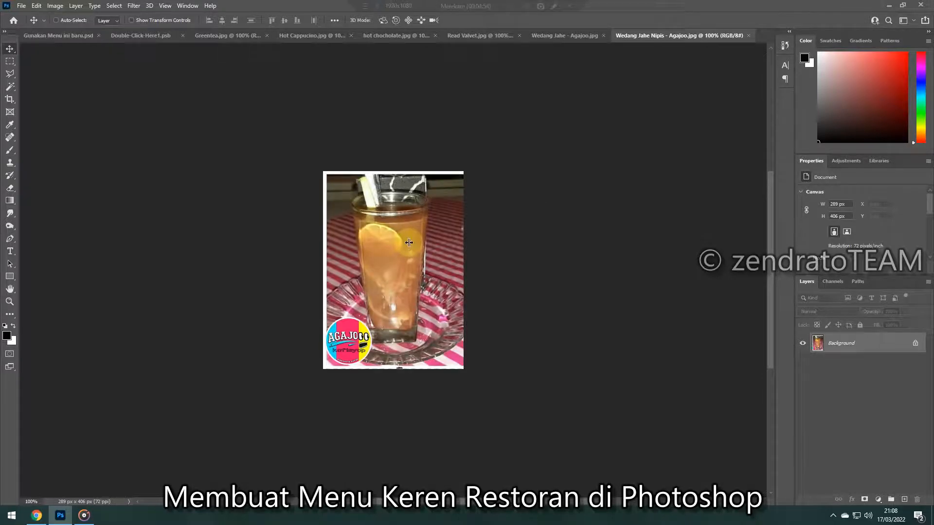
{"action": "key", "text": "ctrl+Tab"}
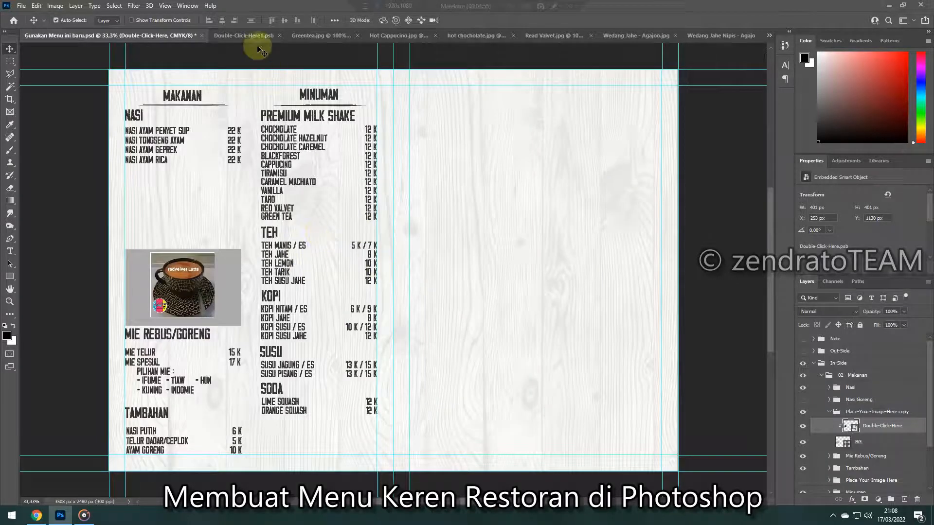
{"action": "left_click", "coordinate": [237, 36]}
{"action": "key", "text": "ctrl+v"}
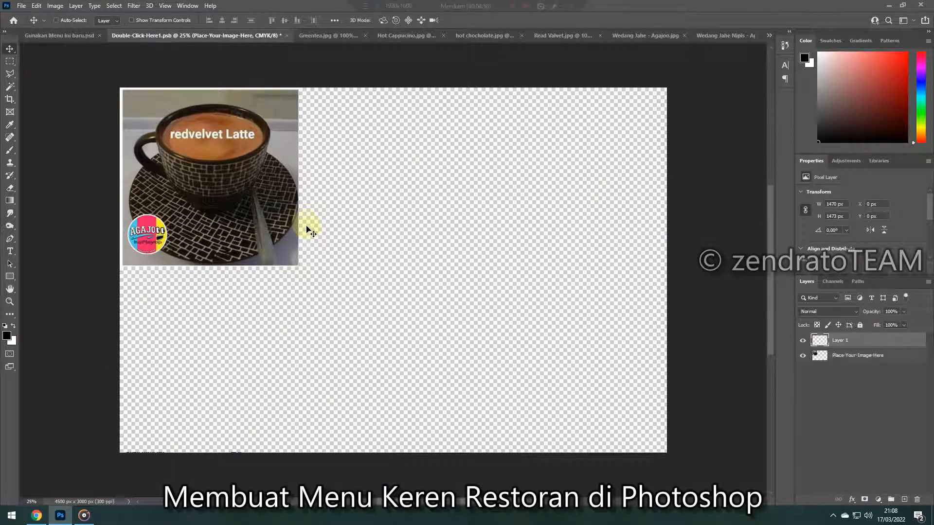
Scale the Wedang Jahe Sereh photo to about 1045 by 1468 px and place it directly right of the redvelvet latte photo
{"action": "key", "text": "ctrl+t"}
{"action": "mouse_move", "coordinate": [399, 275]}
{"action": "left_mouse_down"}
{"action": "mouse_move", "coordinate": [361, 164]}
{"action": "mouse_move", "coordinate": [321, 113]}
{"action": "mouse_move", "coordinate": [403, 279]}
{"action": "left_mouse_up"}
{"action": "left_click", "coordinate": [482, 21]}
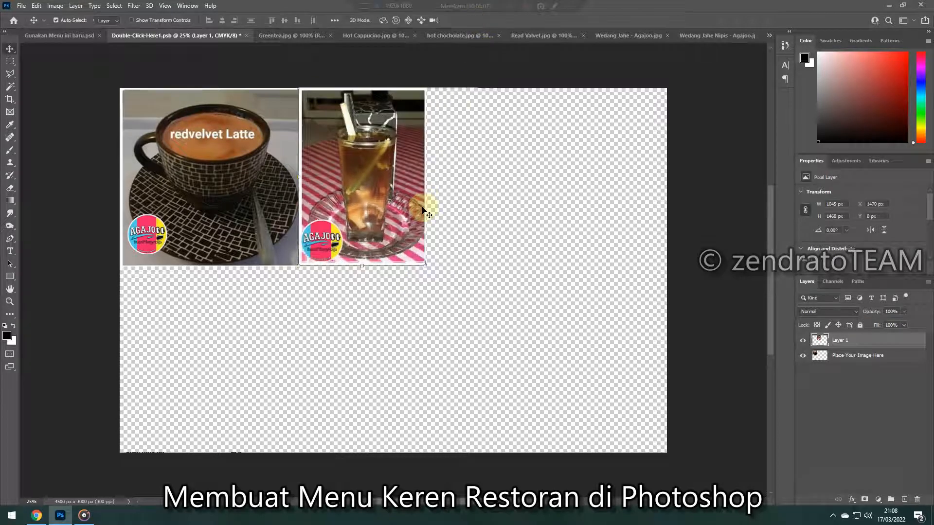
Cut the Greentea image, close its file without saving, and paste it into Double-Click-Here1.psb
{"action": "left_click", "coordinate": [288, 36]}
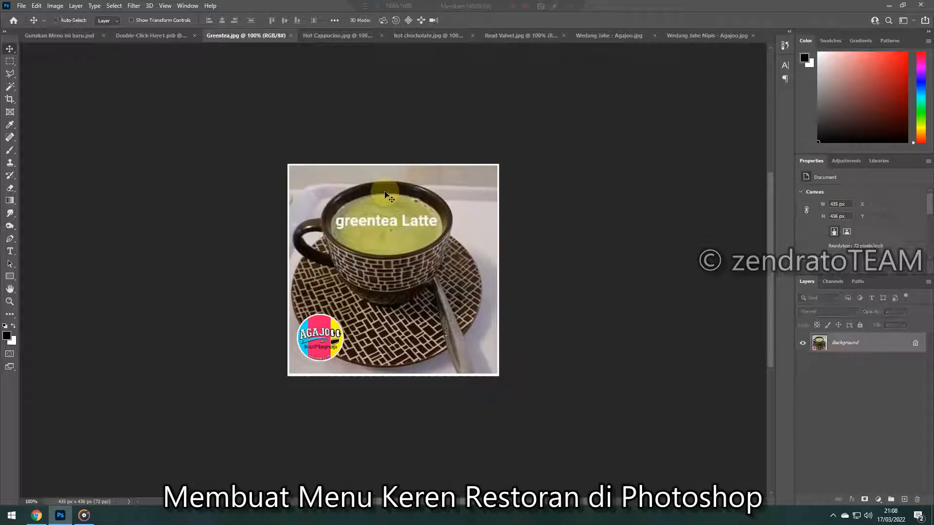
{"action": "key", "text": "Delete"}
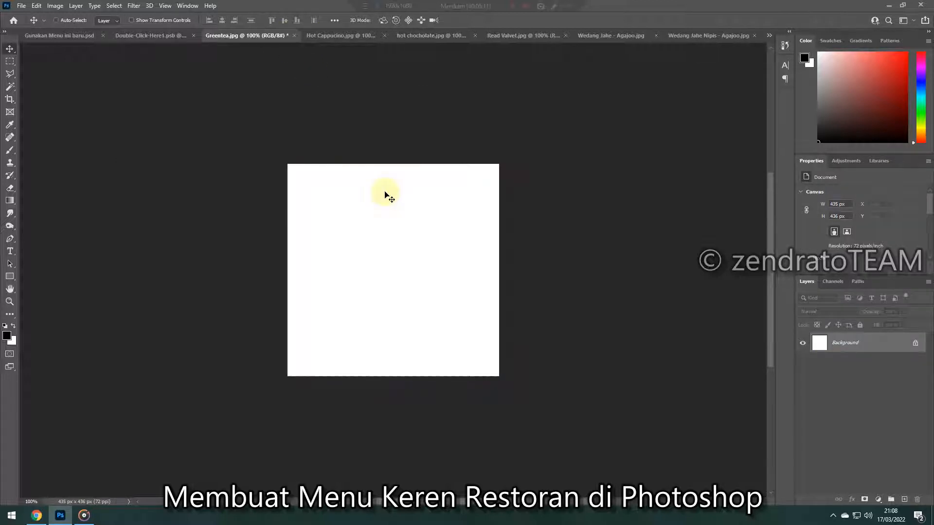
{"action": "key", "text": "ctrl+w"}
{"action": "left_click", "coordinate": [477, 191]}
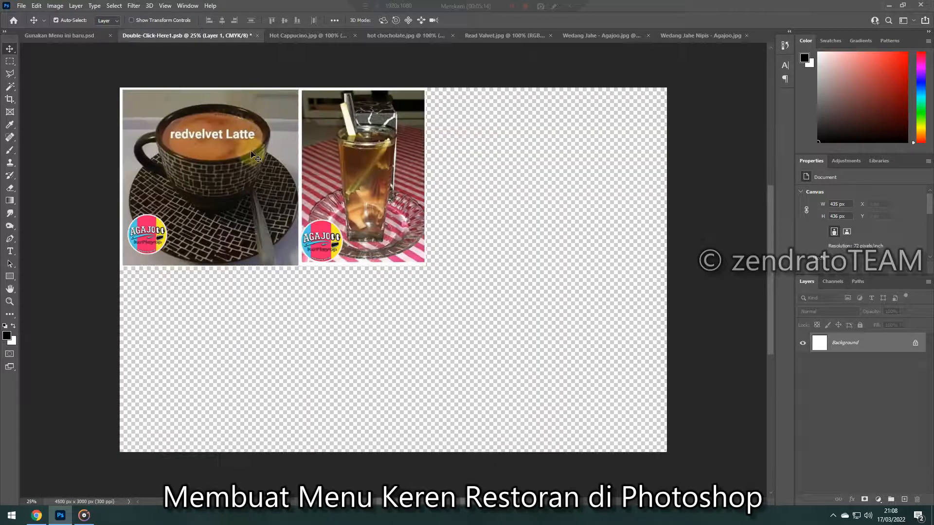
{"action": "key", "text": "ctrl+v"}
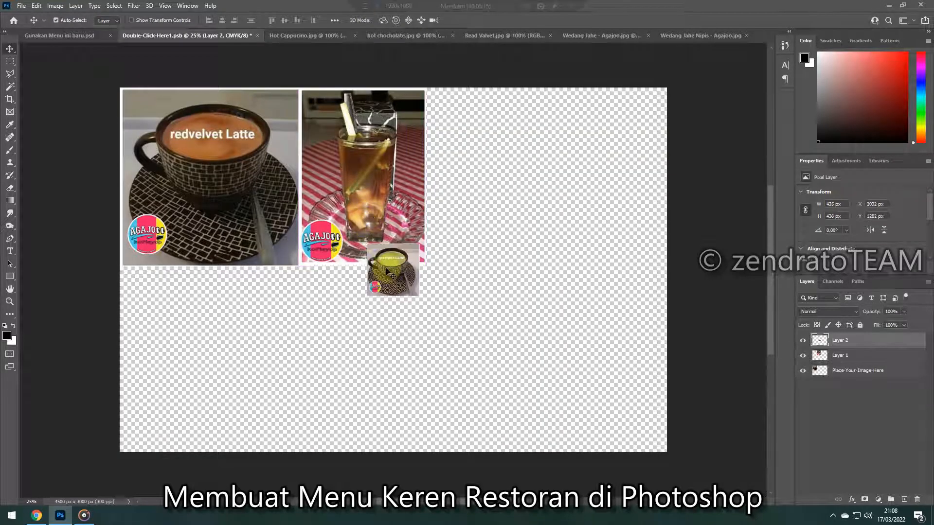
Scale the greentea latte photo to about 1468 by 1471 px and space the three photos apart along the canvas's top row
{"action": "key", "text": "ctrl+t"}
{"action": "left_click_drag", "start_coordinate": [392, 273], "coordinate": [451, 112]}
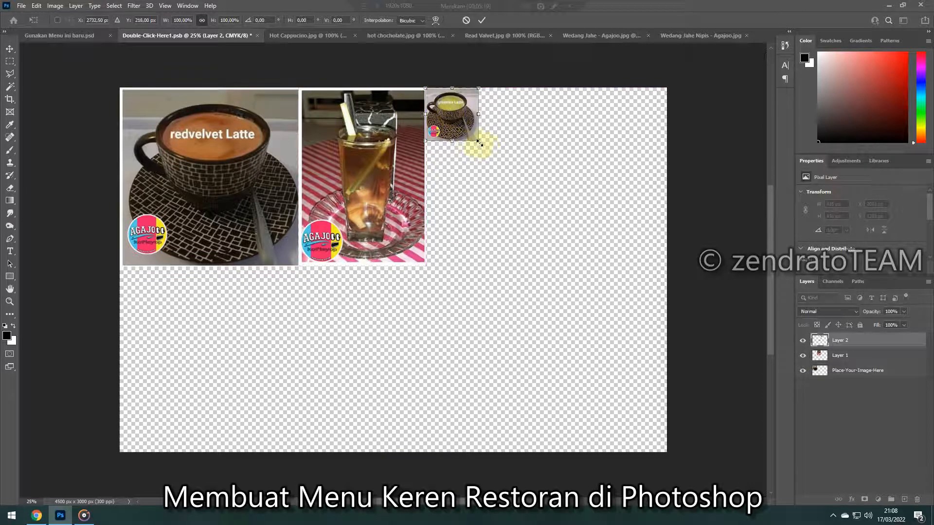
{"action": "left_click_drag", "start_coordinate": [481, 143], "coordinate": [589, 286]}
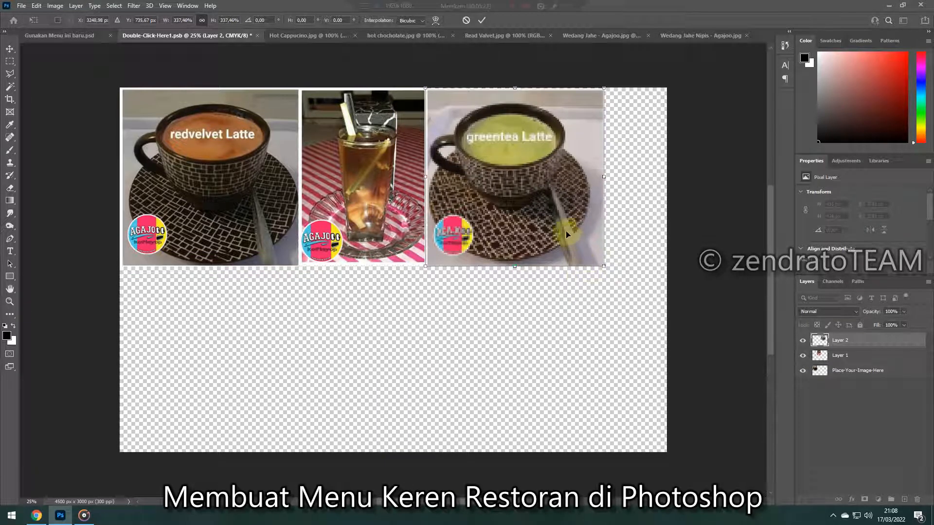
{"action": "key", "text": "Return"}
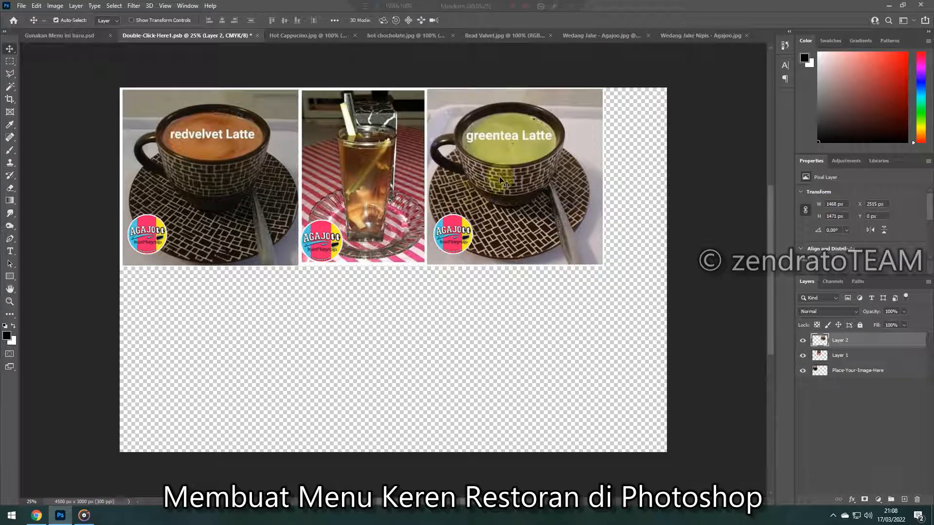
{"action": "left_click_drag", "start_coordinate": [524, 178], "coordinate": [573, 182]}
{"action": "left_click_drag", "start_coordinate": [369, 174], "coordinate": [387, 173]}
Cut the Hot Cappucino image, close its file without saving, and paste it into Double-Click-Here1.psb
{"action": "left_click", "coordinate": [295, 37]}
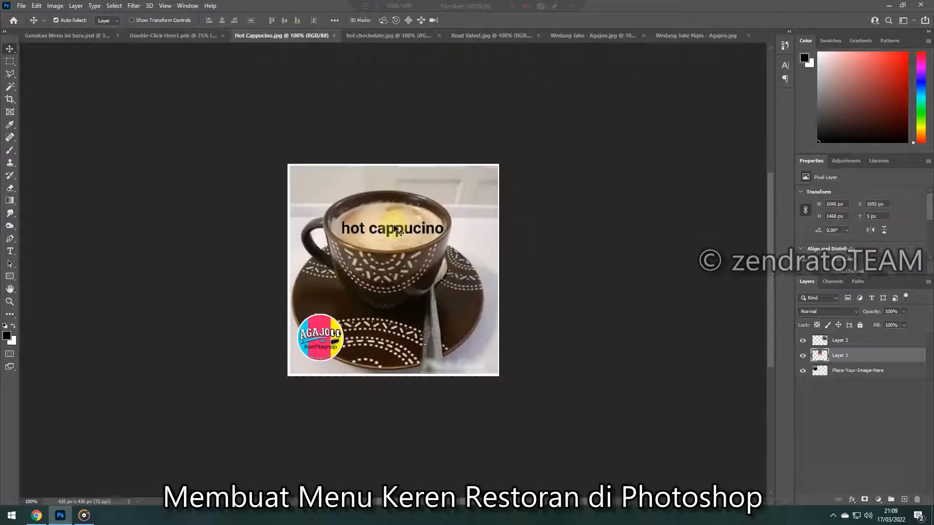
{"action": "key", "text": "ctrl+a"}
{"action": "key", "text": "BackSpace"}
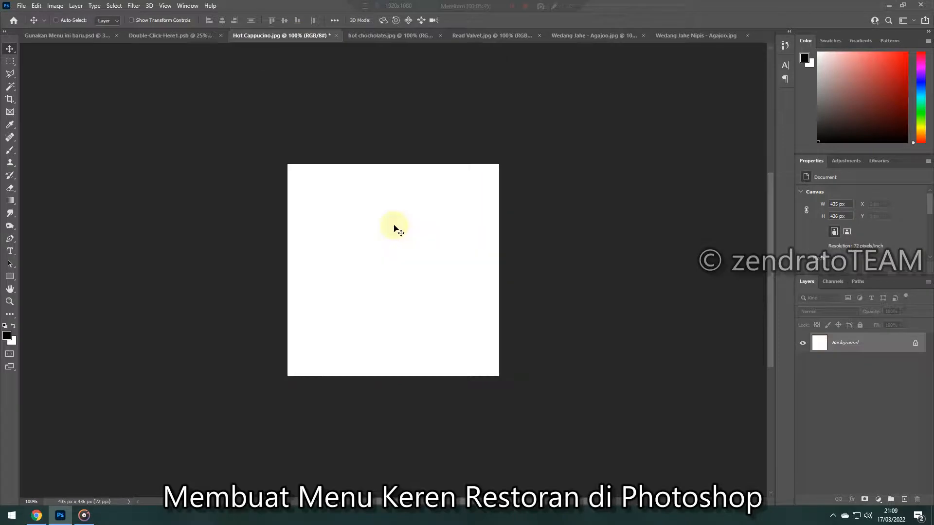
{"action": "key", "text": "ctrl+w"}
{"action": "key", "text": "n"}
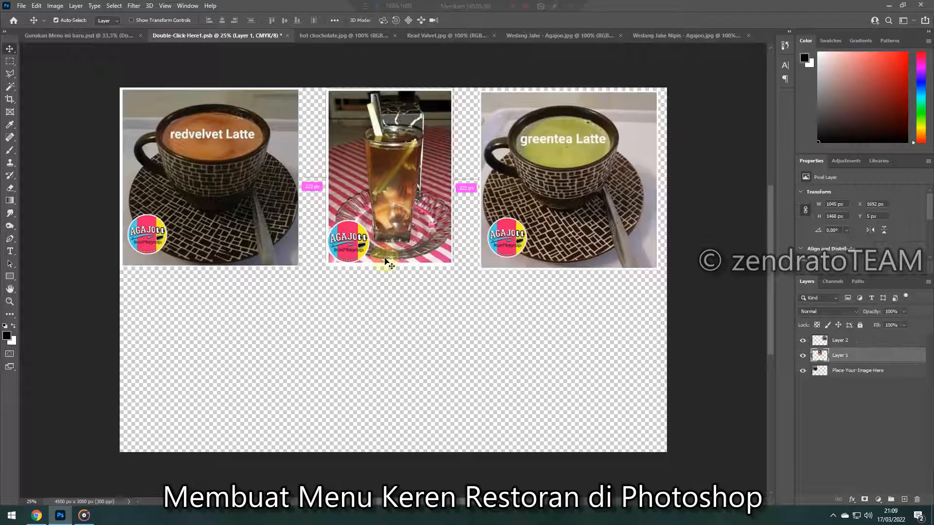
{"action": "key", "text": "ctrl+v"}
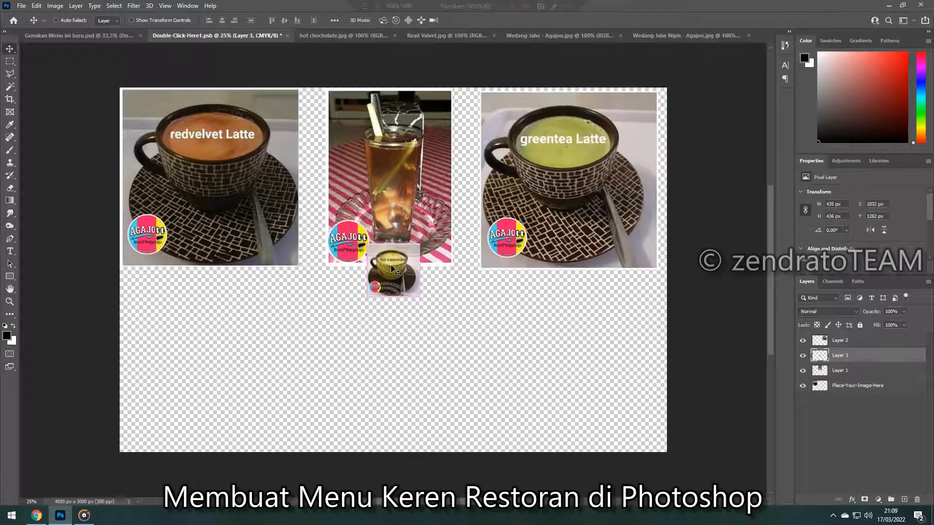
Scale the hot cappucino photo to about 1504 by 1507 px and place it in the middle of the canvas's lower row
{"action": "key", "text": "ctrl+t"}
{"action": "left_click_drag", "start_coordinate": [393, 269], "coordinate": [180, 314]}
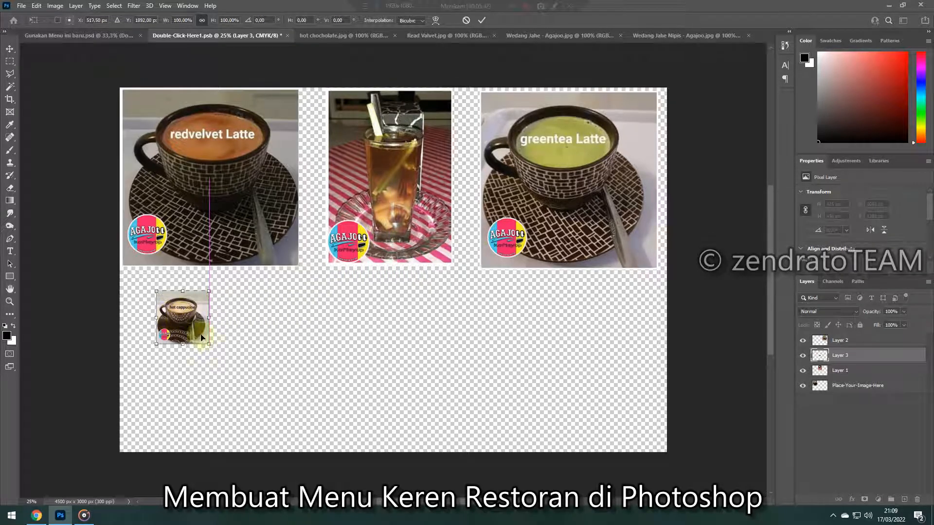
{"action": "left_click_drag", "start_coordinate": [209, 344], "coordinate": [316, 453]}
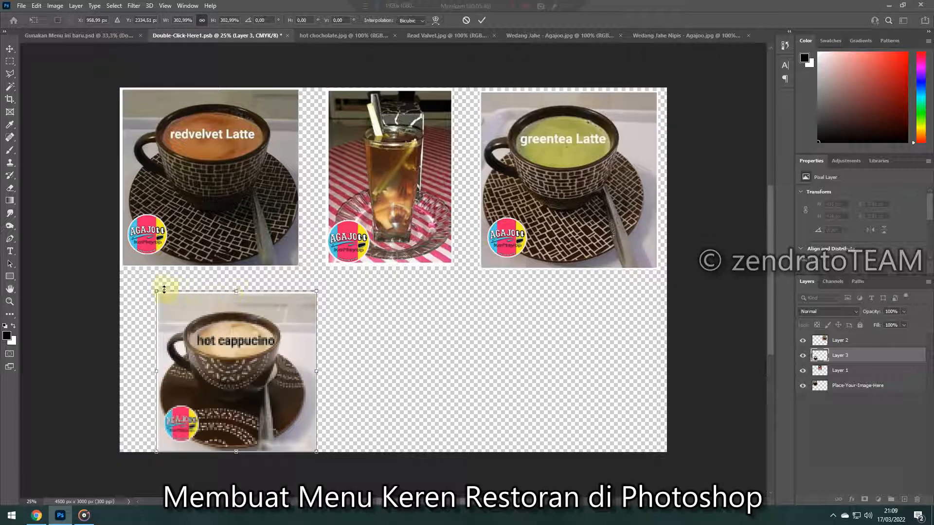
{"action": "left_click_drag", "start_coordinate": [155, 290], "coordinate": [125, 266]}
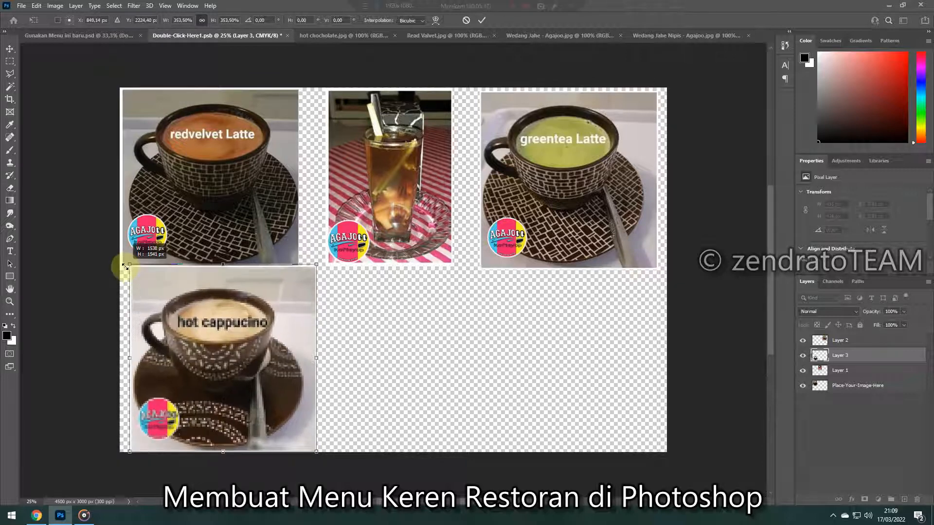
{"action": "left_click_drag", "start_coordinate": [190, 318], "coordinate": [176, 318]}
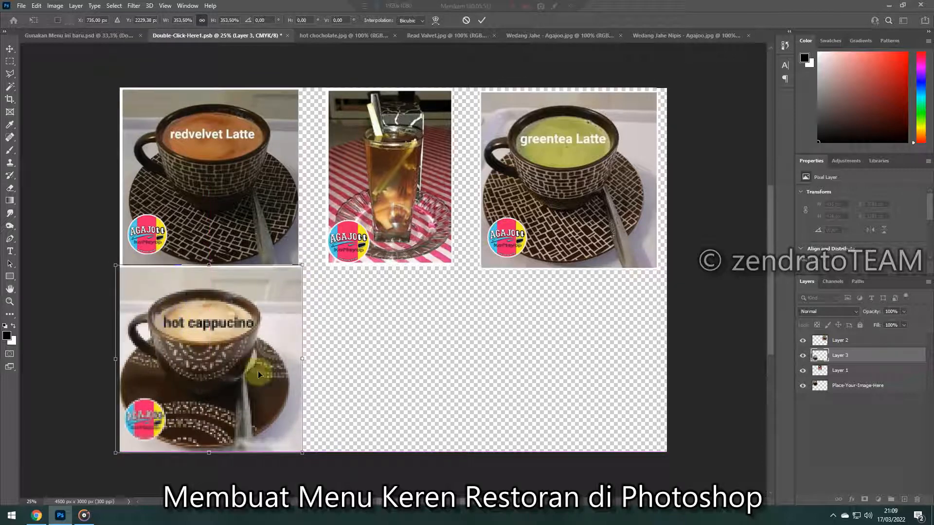
{"action": "left_click_drag", "start_coordinate": [296, 360], "coordinate": [294, 359]}
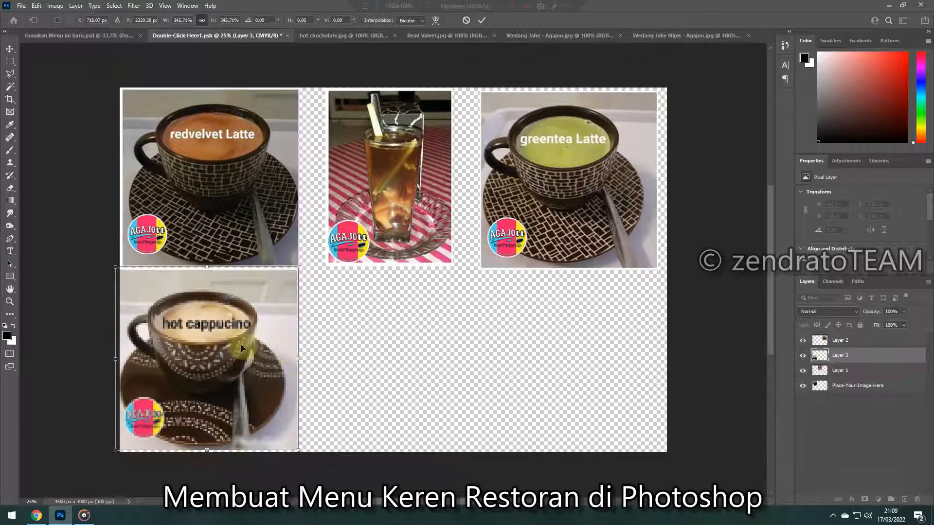
{"action": "left_click_drag", "start_coordinate": [242, 348], "coordinate": [419, 346]}
{"action": "left_click", "coordinate": [484, 20]}
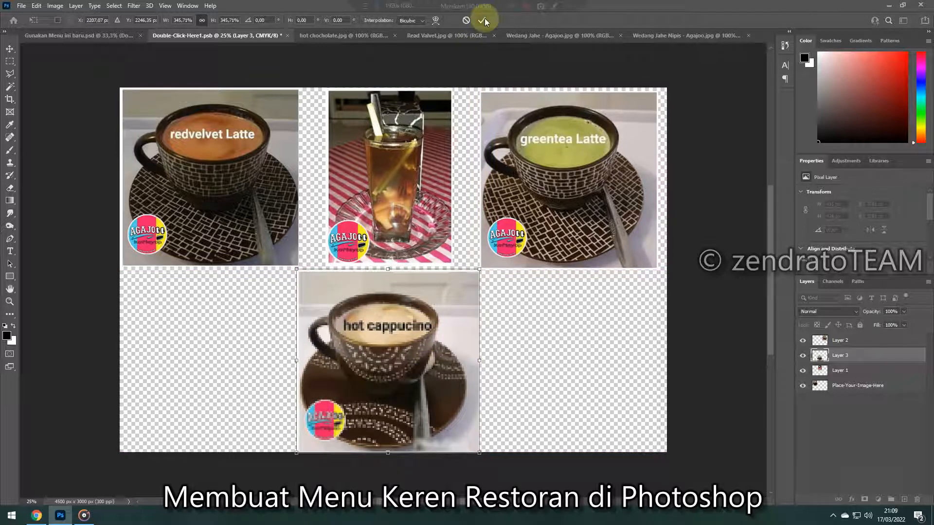
Close the unused hot chocholate.jpg and Read Valvet.jpg files
{"action": "left_click", "coordinate": [339, 36]}
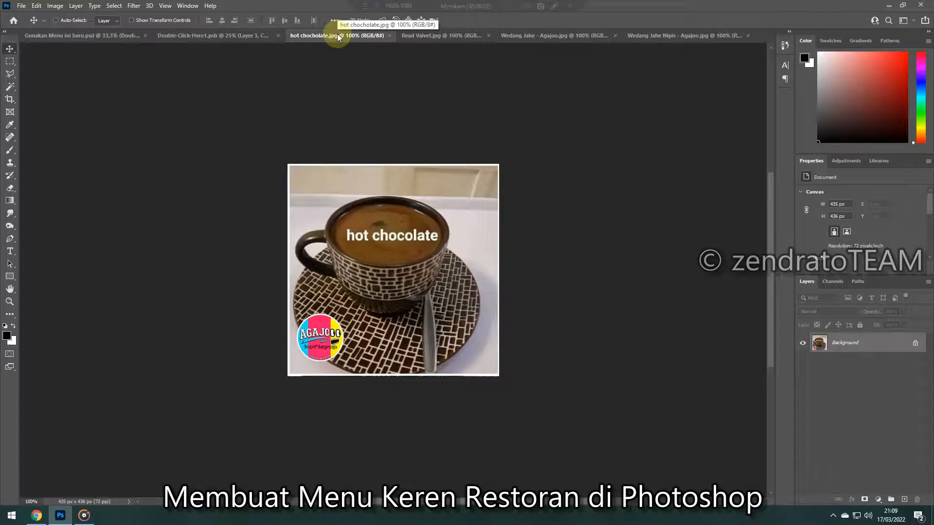
{"action": "key", "text": "ctrl+w"}
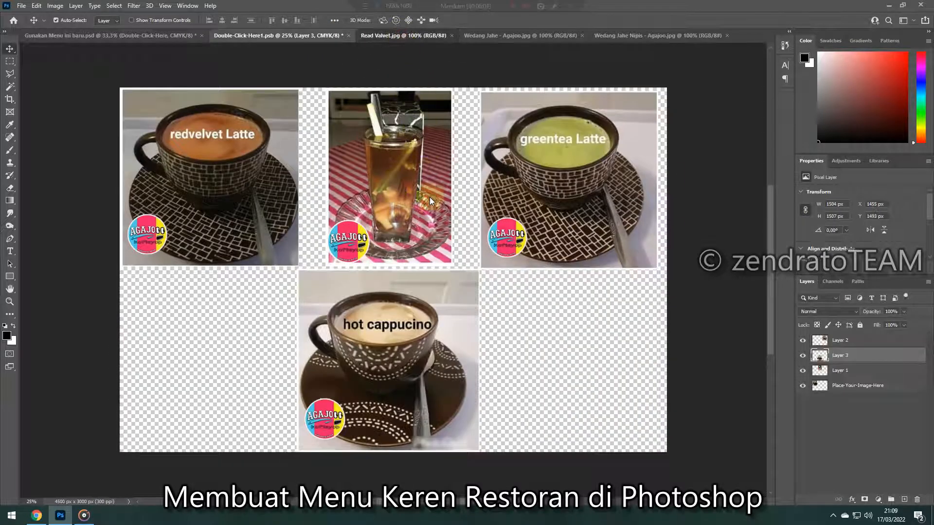
{"action": "key", "text": "ctrl+w"}
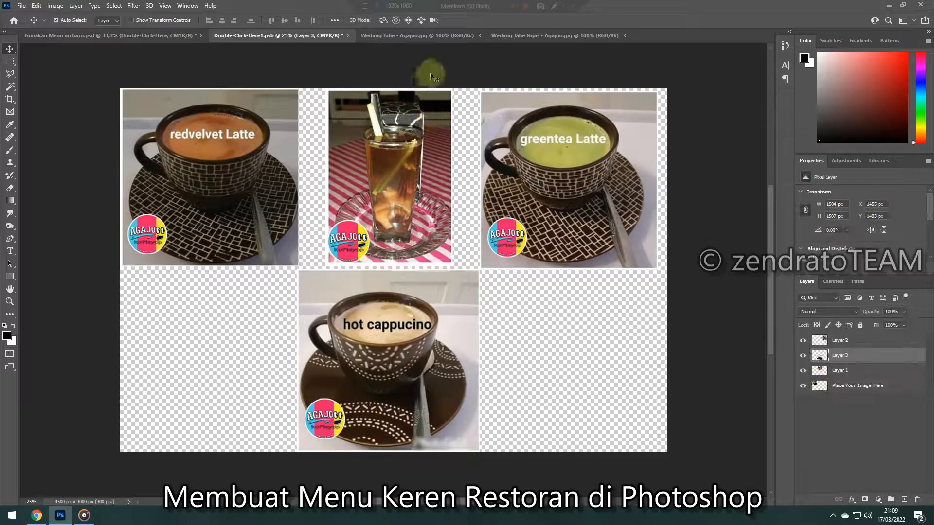
Cut the Wedang Jahe - Agajoo image, close its file without saving, and paste it into Double-Click-Here1.psb
{"action": "left_click", "coordinate": [404, 36]}
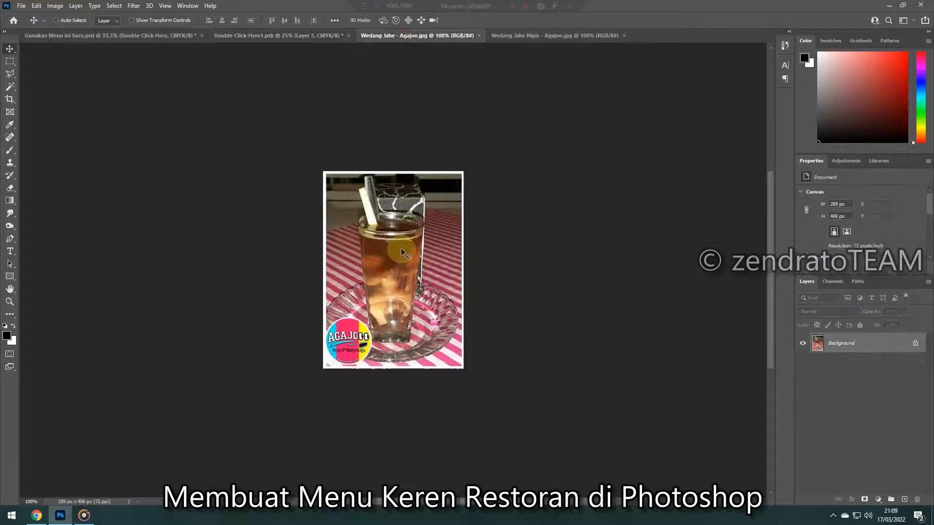
{"action": "key", "text": "ctrl+BackSpace"}
{"action": "key", "text": "ctrl+w"}
{"action": "key", "text": "n"}
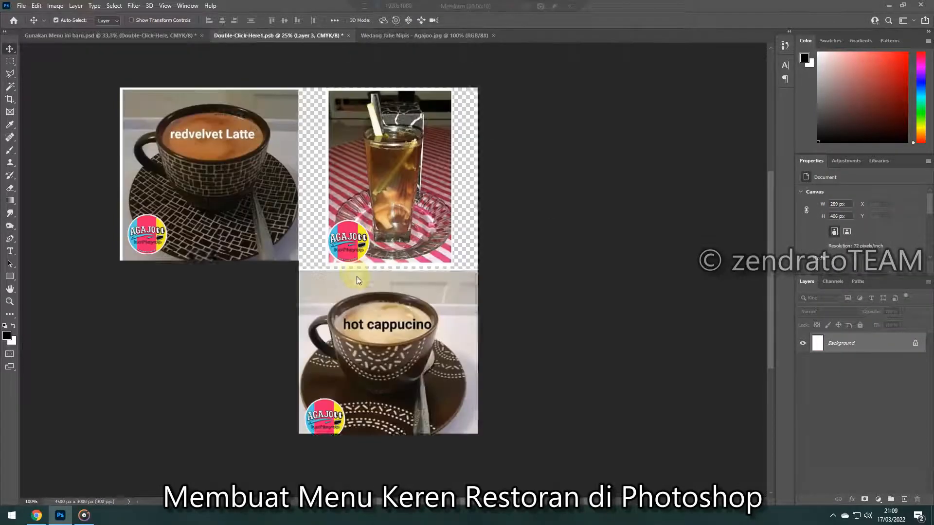
{"action": "key", "text": "ctrl+v"}
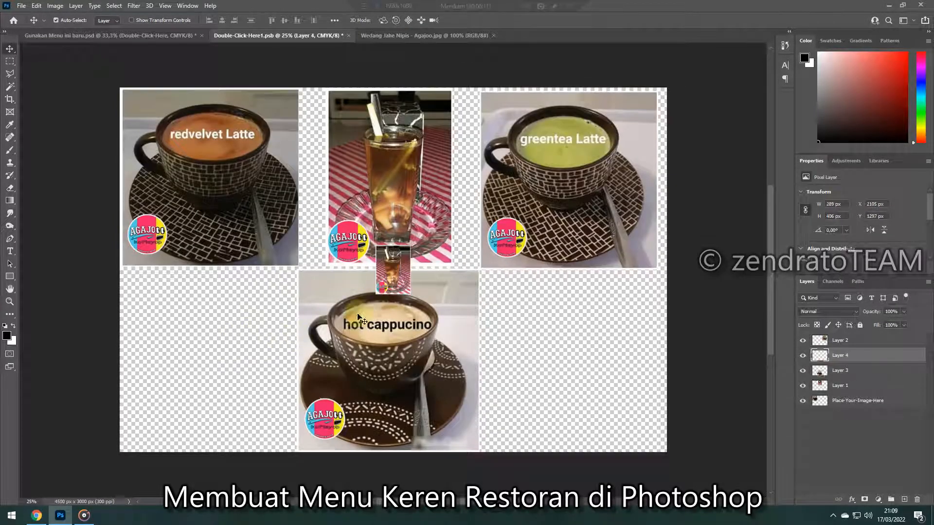
Scale the Wedang Jahe photo to about 1073 by 1507 px and centre it below the redvelvet latte photo
{"action": "key", "text": "ctrl+t"}
{"action": "left_click_drag", "start_coordinate": [397, 264], "coordinate": [214, 453]}
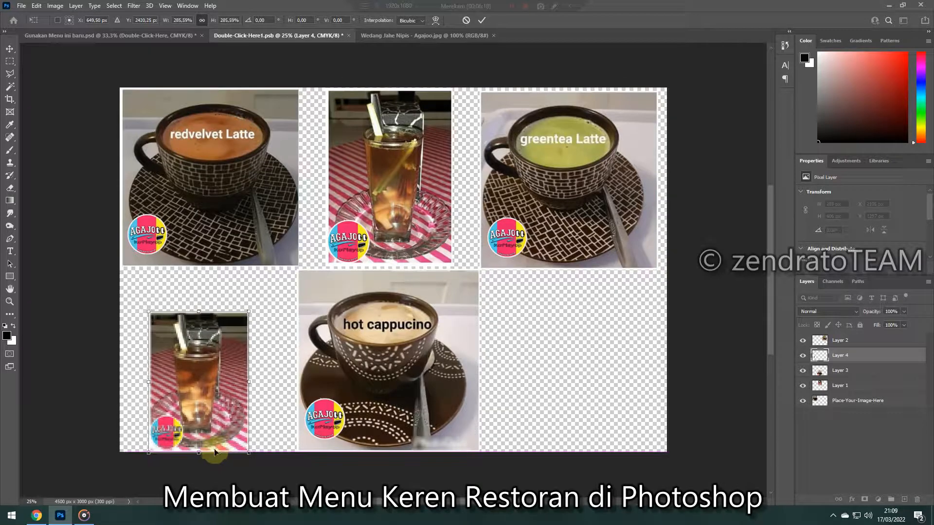
{"action": "left_click_drag", "start_coordinate": [199, 312], "coordinate": [198, 270]}
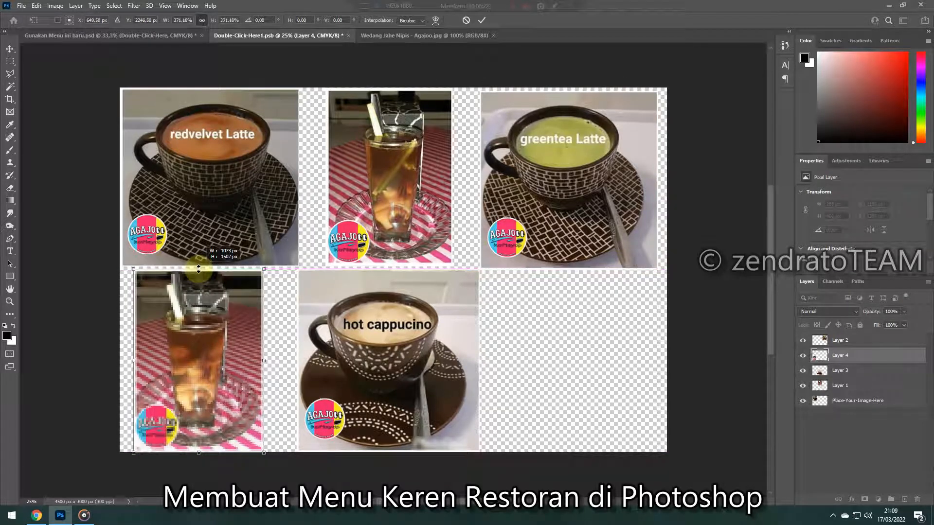
{"action": "left_click_drag", "start_coordinate": [202, 345], "coordinate": [219, 339]}
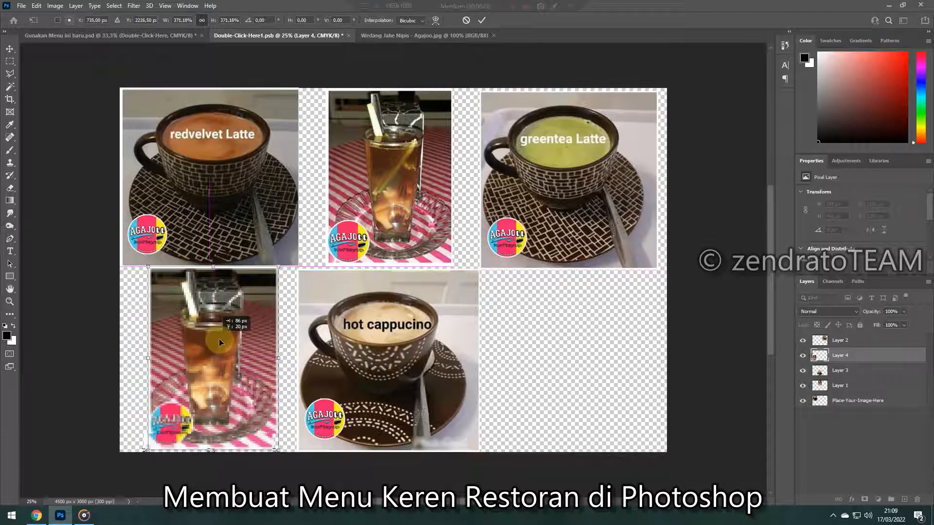
{"action": "left_click", "coordinate": [483, 20]}
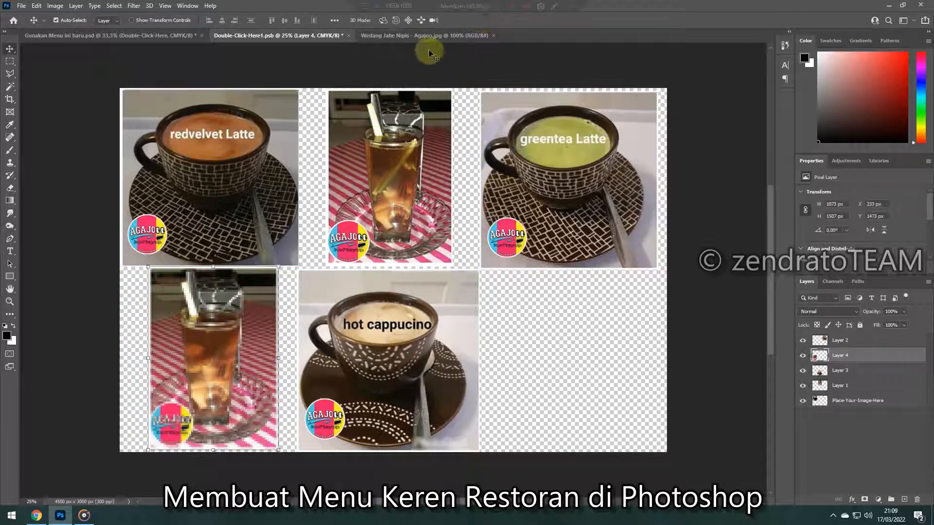
Cut the Wedang Jahe Nipis - Agajoo image, close its file without saving, and paste it into Double-Click-Here1.psb
{"action": "left_click", "coordinate": [427, 35]}
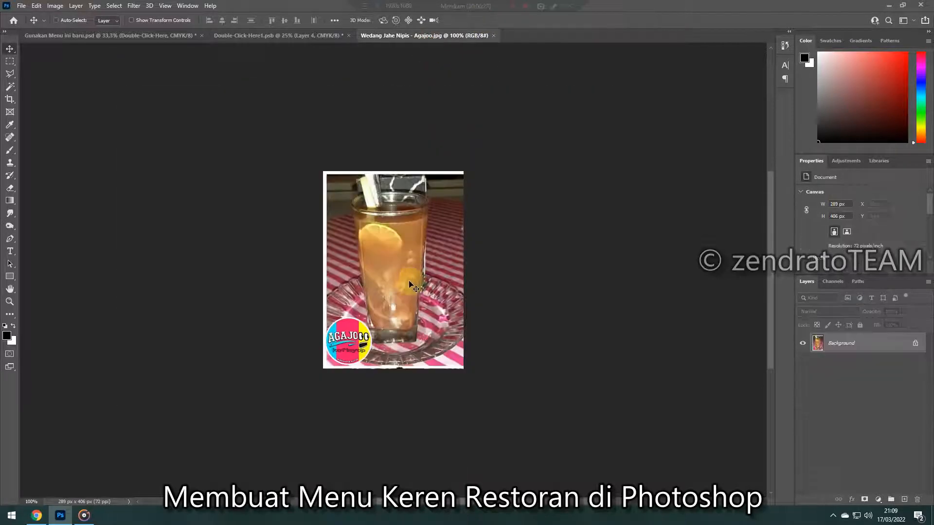
{"action": "key", "text": "ctrl+a"}
{"action": "key", "text": "ctrl+x"}
{"action": "key", "text": "ctrl+w"}
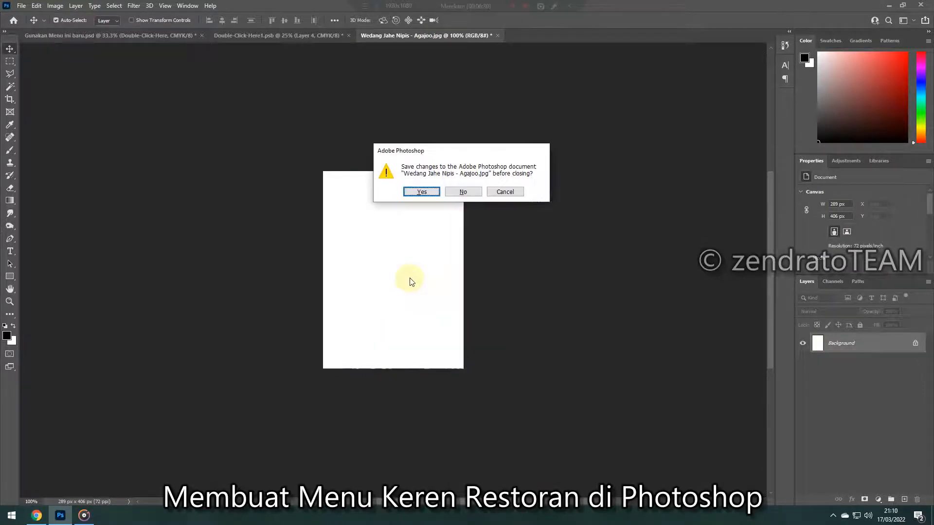
{"action": "key", "text": "n"}
{"action": "key", "text": "ctrl+v"}
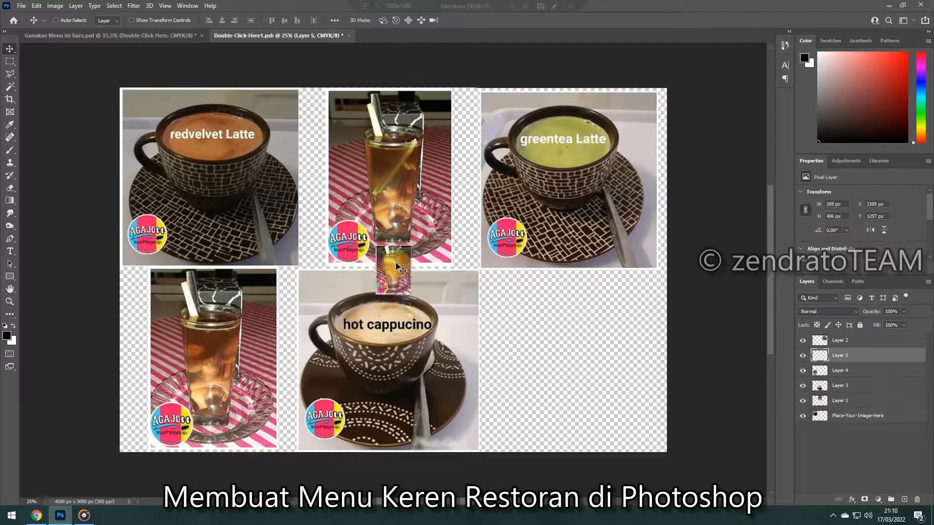
Scale the Wedang Jahe Nipis photo to about 1053 by 1480 px and place it below the greentea latte photo
{"action": "key", "text": "ctrl+t"}
{"action": "left_click_drag", "start_coordinate": [396, 258], "coordinate": [566, 454]}
{"action": "left_click_drag", "start_coordinate": [558, 289], "coordinate": [555, 275]}
{"action": "left_click_drag", "start_coordinate": [556, 349], "coordinate": [577, 352]}
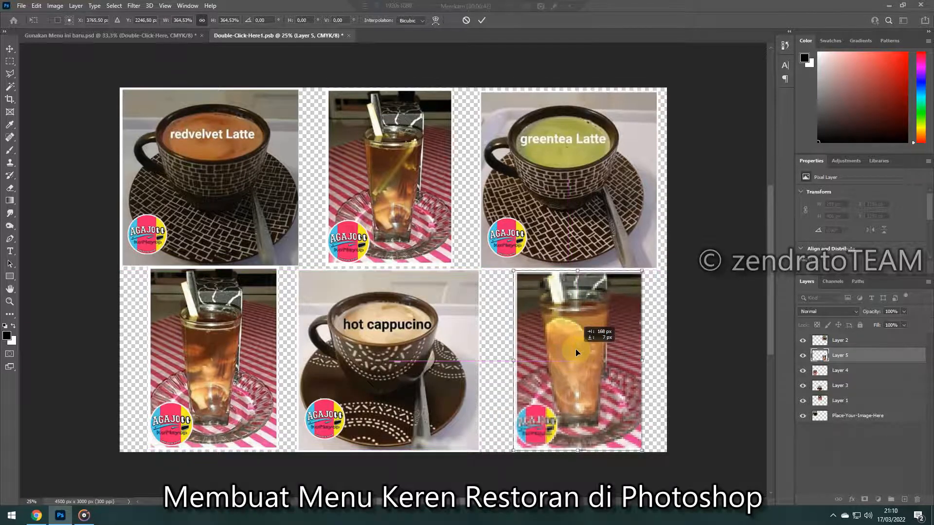
{"action": "left_click", "coordinate": [481, 21]}
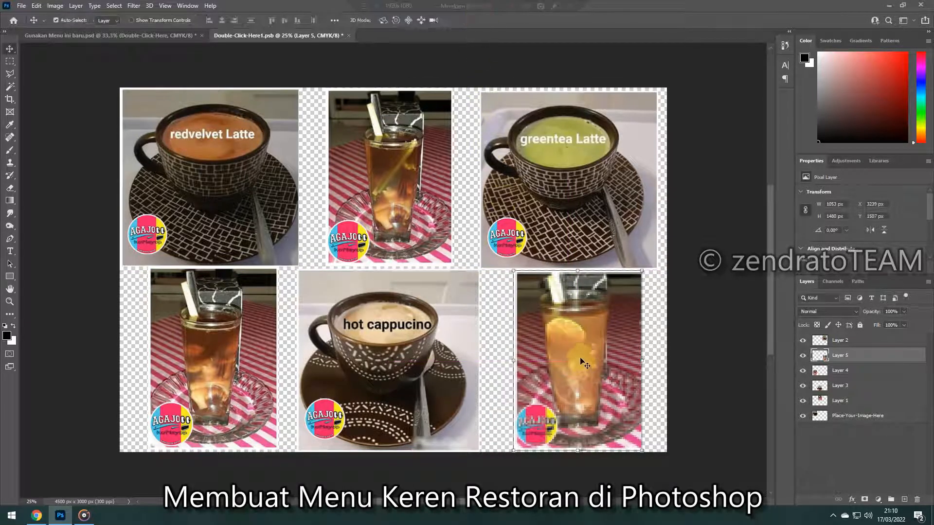
Save the collage in Double-Click-Here1.psb, return to Gunakan Menu ini baru.psd and show the Nasi Goreng group
{"action": "key", "text": "ctrl+s"}
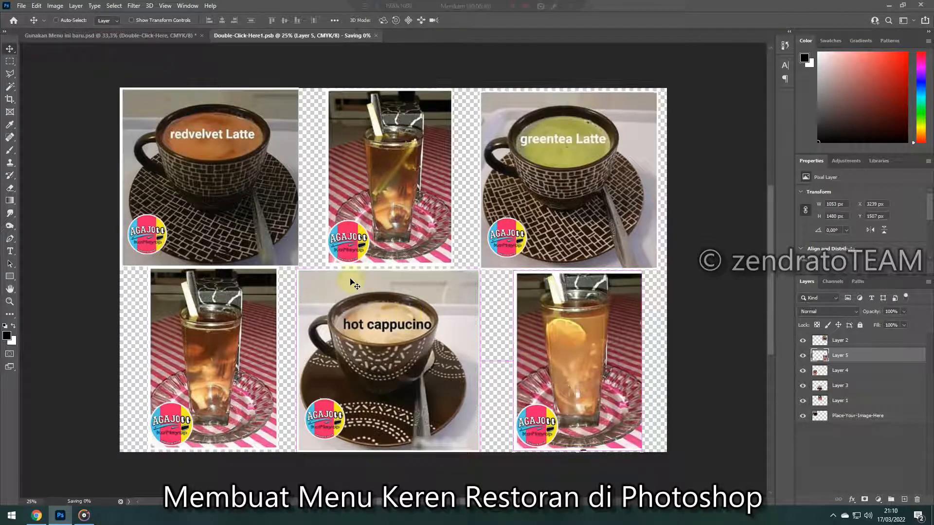
{"action": "left_click", "coordinate": [141, 36]}
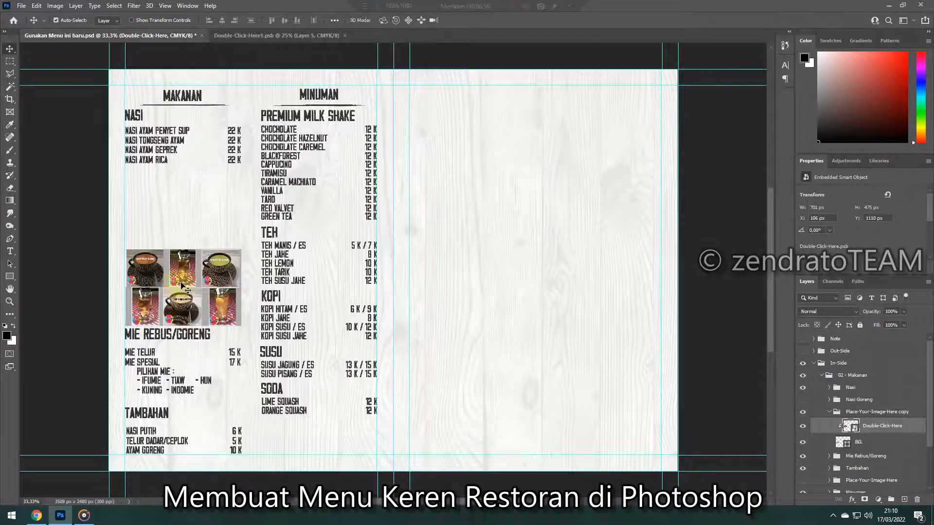
{"action": "left_click", "coordinate": [803, 400]}
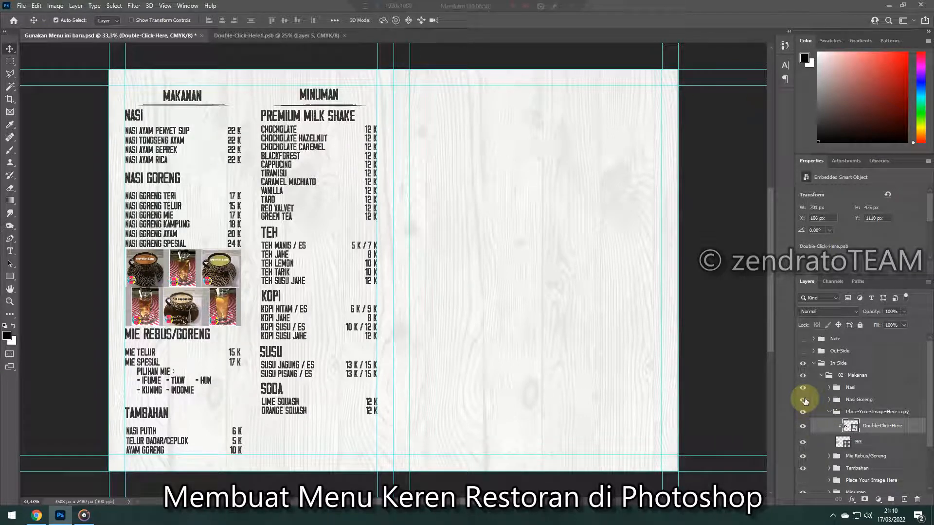
Collapse the 02 - Makanan group and show the 03 group inside In-Side
{"action": "left_click", "coordinate": [814, 363]}
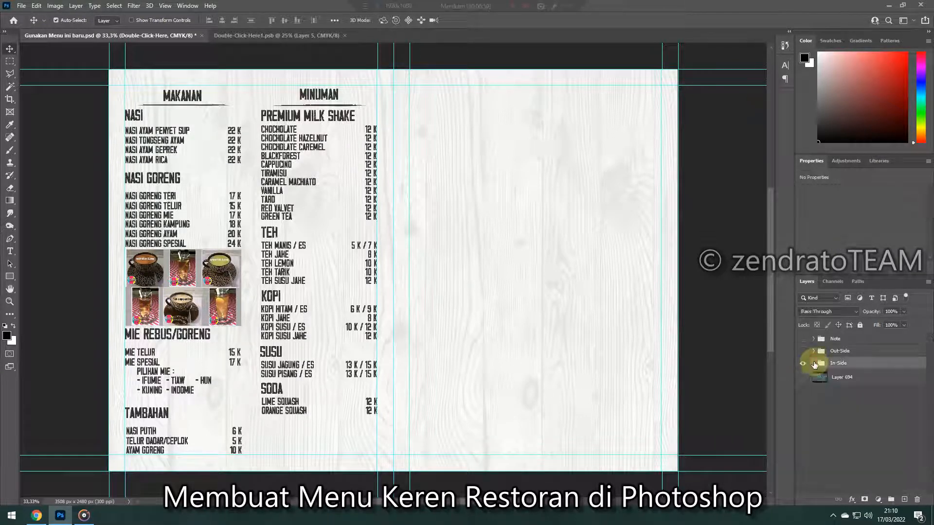
{"action": "left_click", "coordinate": [814, 363]}
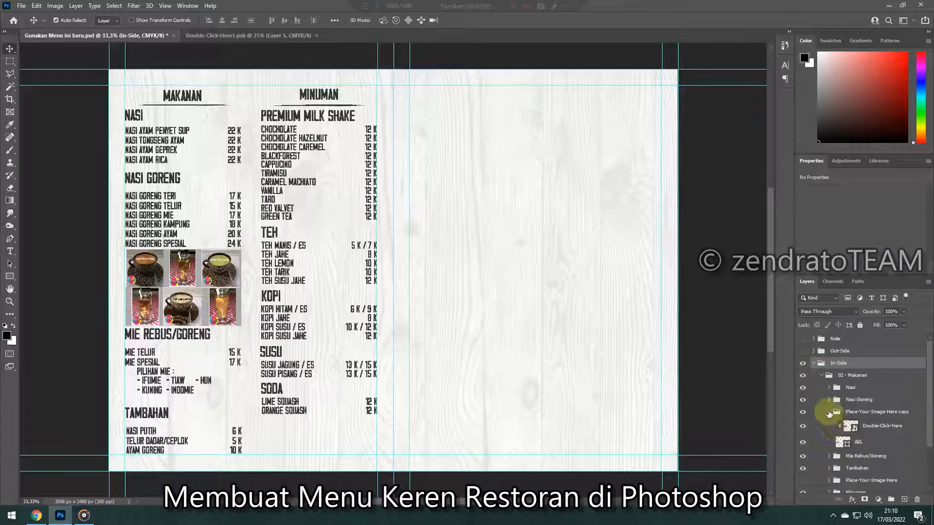
{"action": "left_click", "coordinate": [821, 376]}
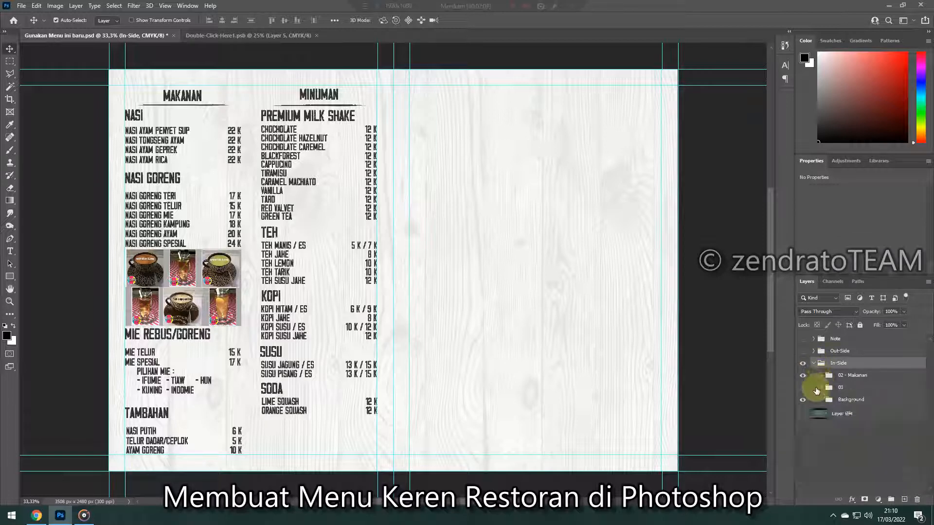
{"action": "left_click", "coordinate": [803, 387]}
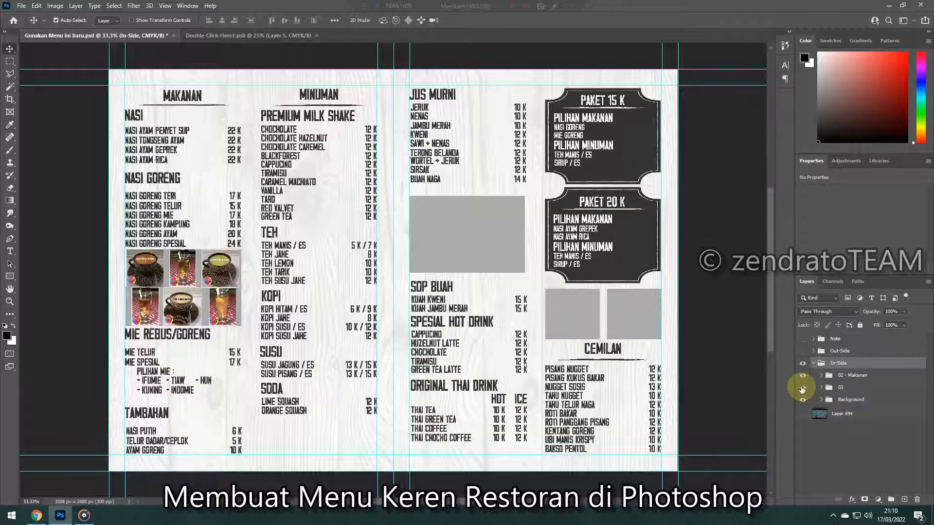
Select the grey photo placeholder below the Jus Murni list and close Double-Click-Here1.psb
{"action": "left_click", "coordinate": [449, 232]}
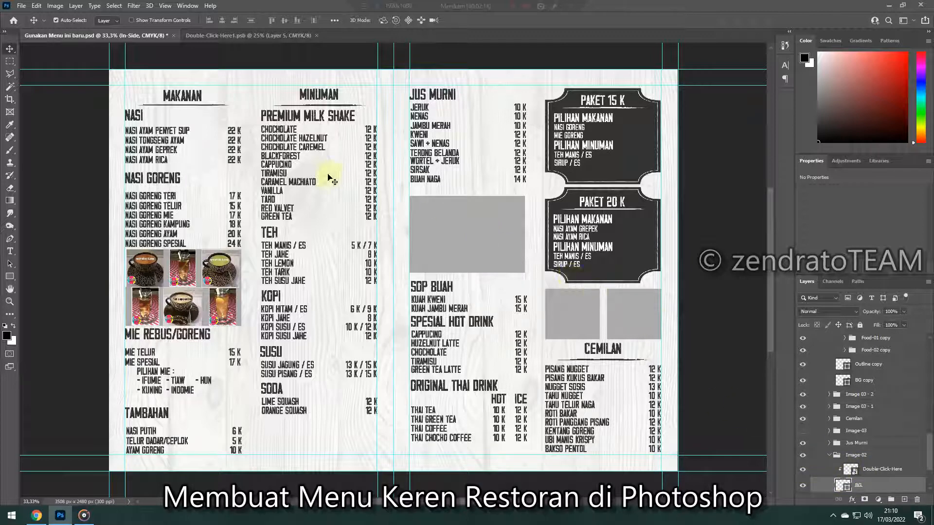
{"action": "scroll", "coordinate": [317, 38], "scroll_direction": "down", "scroll_amount": 1}
{"action": "left_click", "coordinate": [318, 36]}
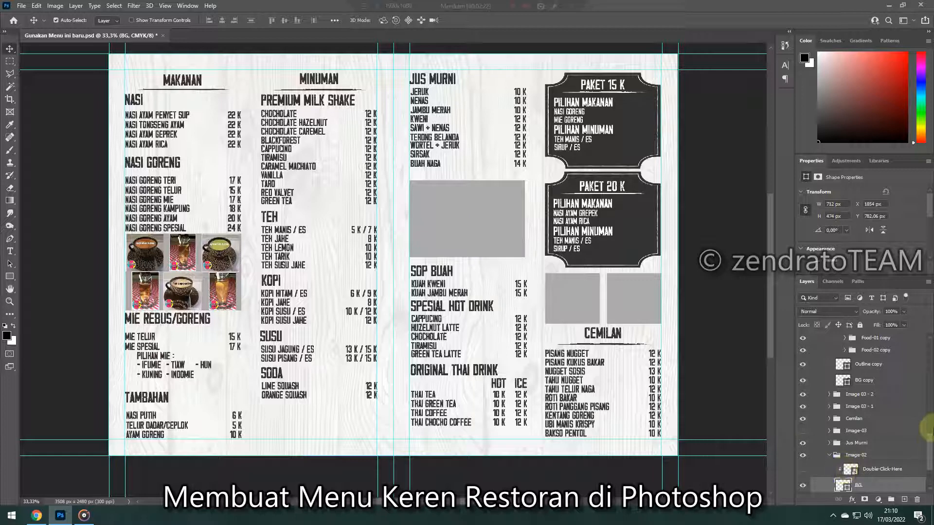
Hide and reshow the BG layer in the Image-02 group to check which placeholder it controls
{"action": "scroll", "coordinate": [925, 442], "scroll_direction": "down", "scroll_amount": 2}
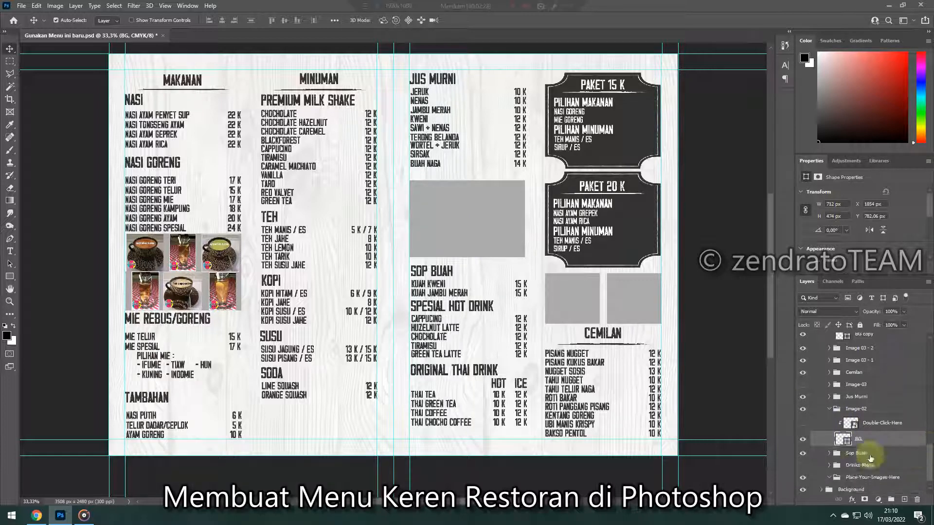
{"action": "left_click", "coordinate": [803, 442]}
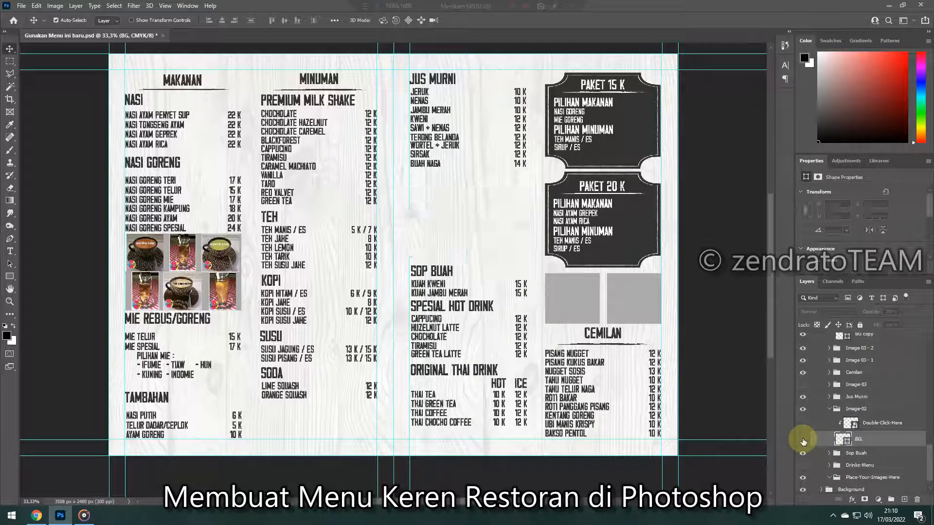
{"action": "left_click", "coordinate": [803, 441]}
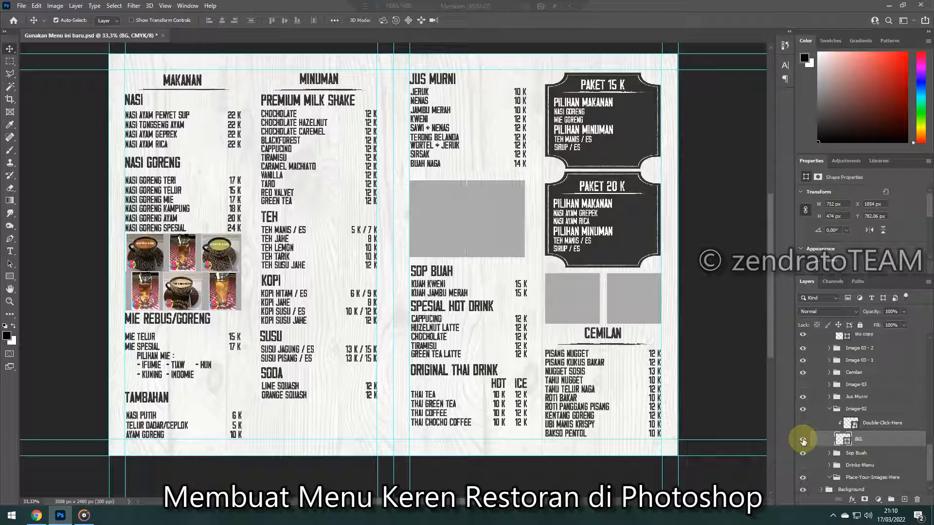
{"action": "double_click", "coordinate": [846, 441]}
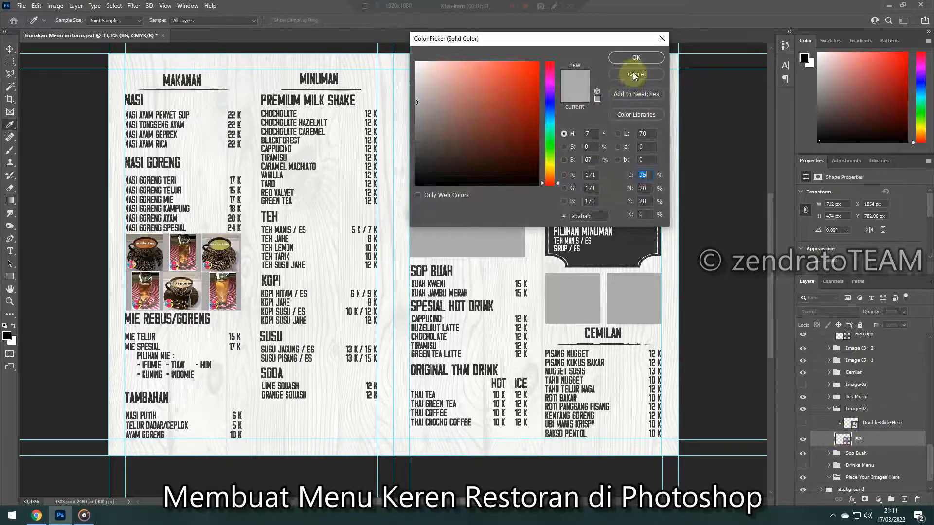
{"action": "key", "text": "Escape"}
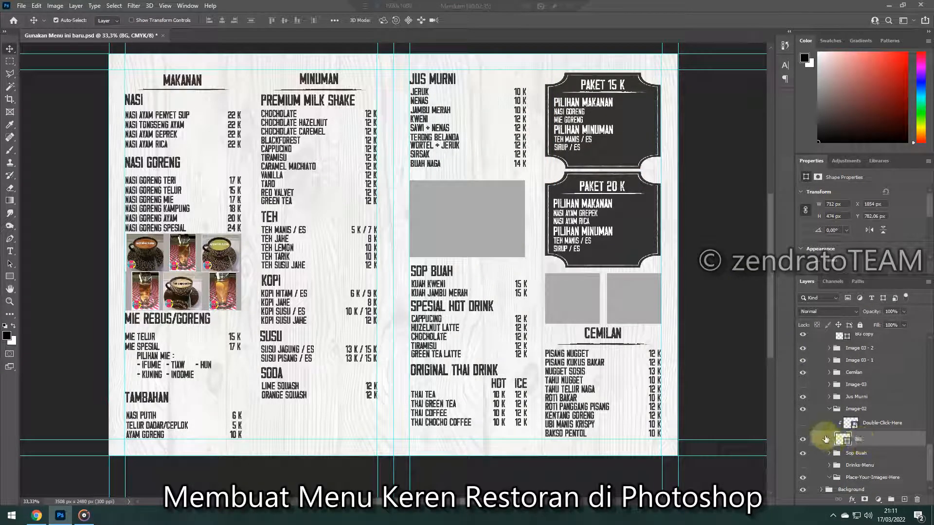
{"action": "double_click", "coordinate": [883, 438]}
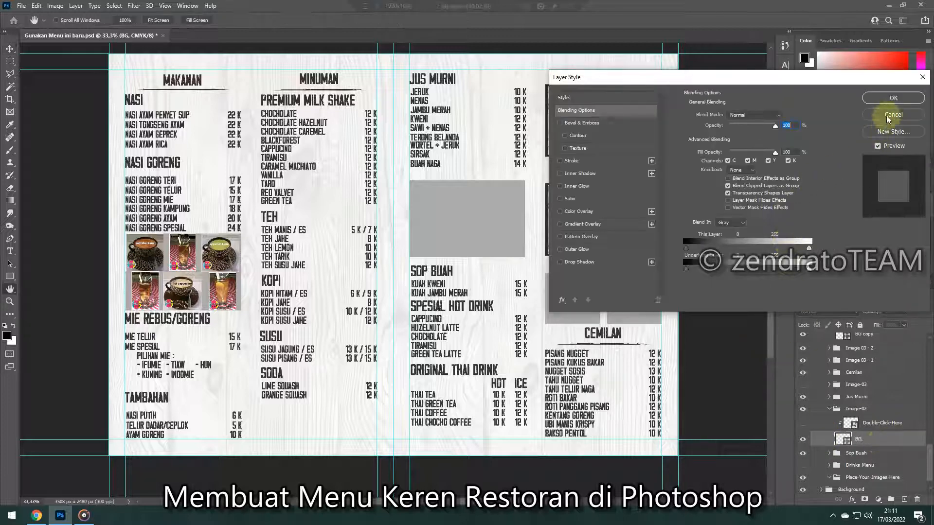
{"action": "left_click", "coordinate": [894, 98]}
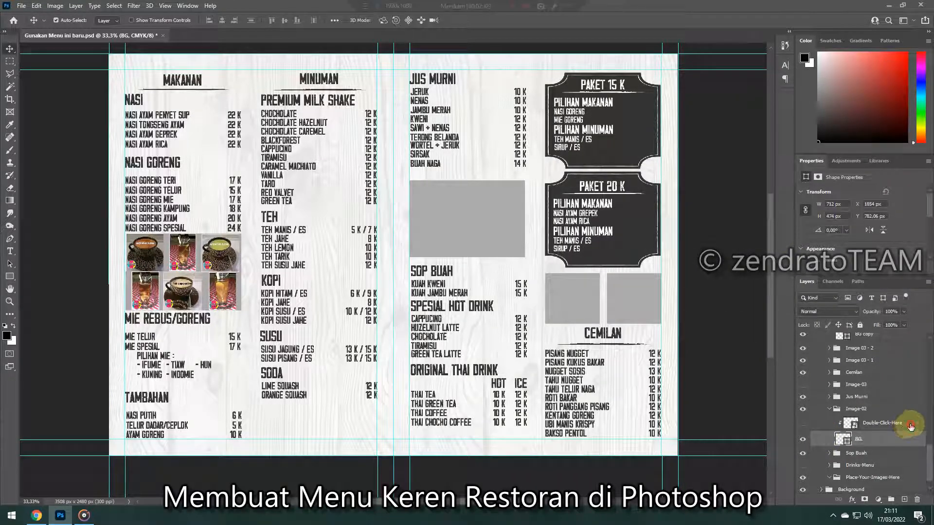
{"action": "left_click", "coordinate": [908, 425]}
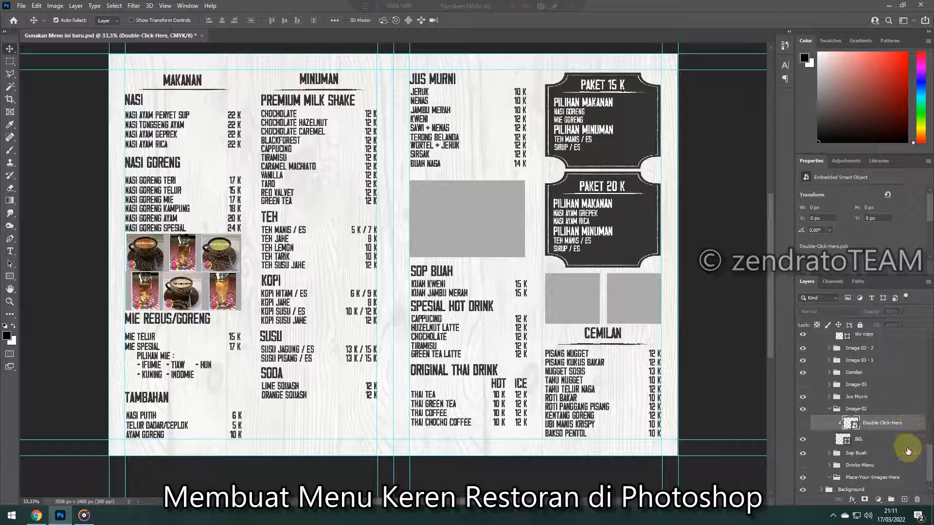
{"action": "double_click", "coordinate": [900, 424]}
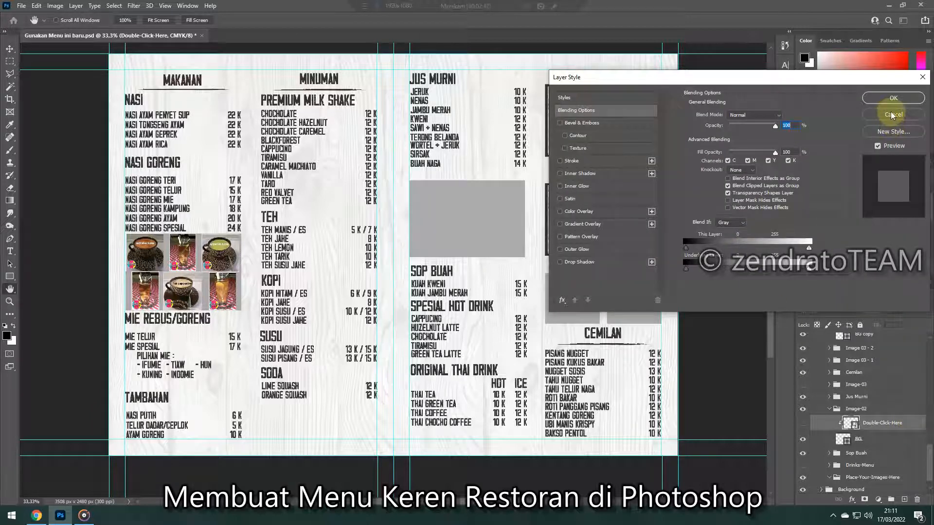
{"action": "left_click", "coordinate": [893, 115]}
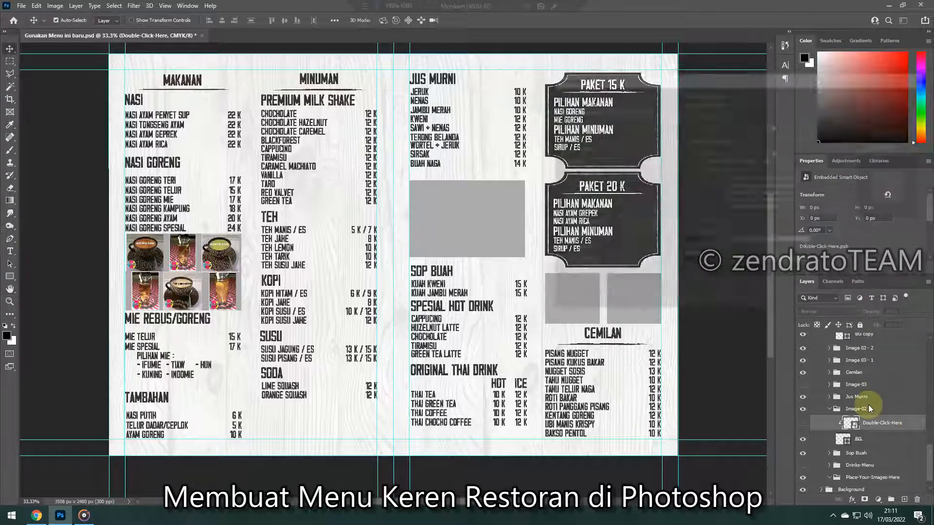
Toggle the visibility of the Drinks-Menu group to examine its contents on the page
{"action": "left_click", "coordinate": [802, 466]}
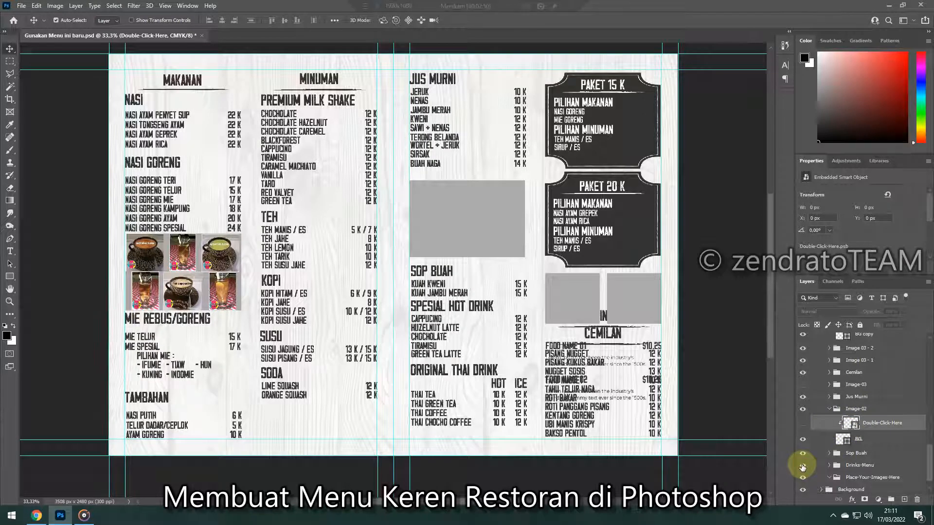
{"action": "left_click", "coordinate": [803, 467]}
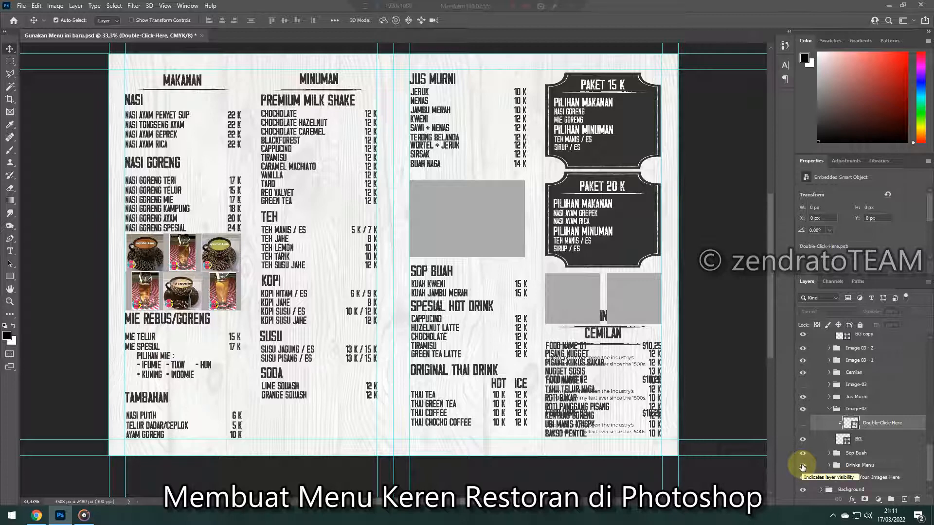
{"action": "left_click", "coordinate": [803, 466]}
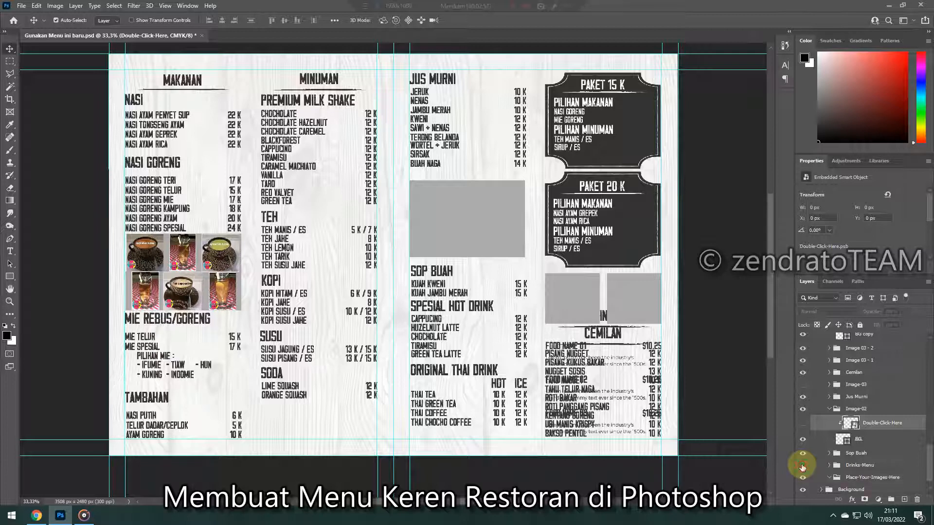
Collapse the Image-02 group, then show the Drinks-Menu group briefly and hide it again
{"action": "left_click", "coordinate": [802, 422]}
{"action": "left_click", "coordinate": [829, 410]}
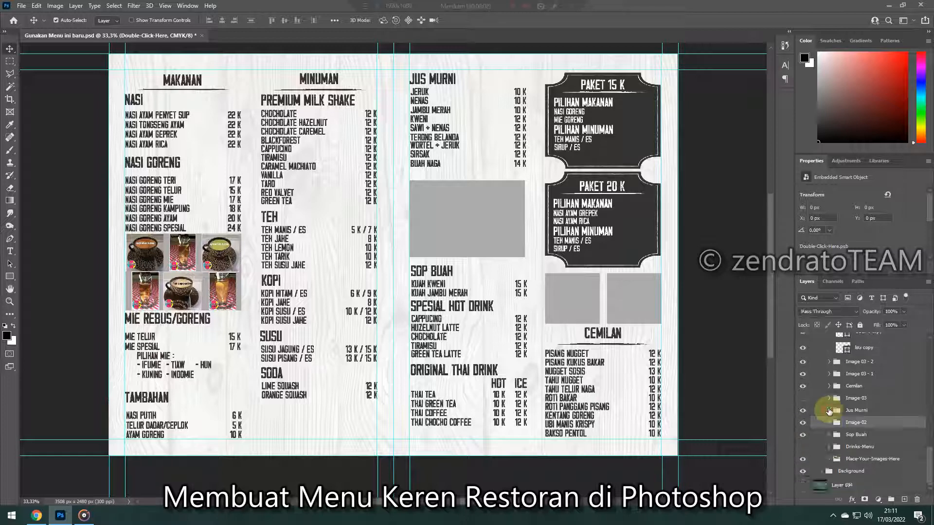
{"action": "left_click", "coordinate": [802, 447]}
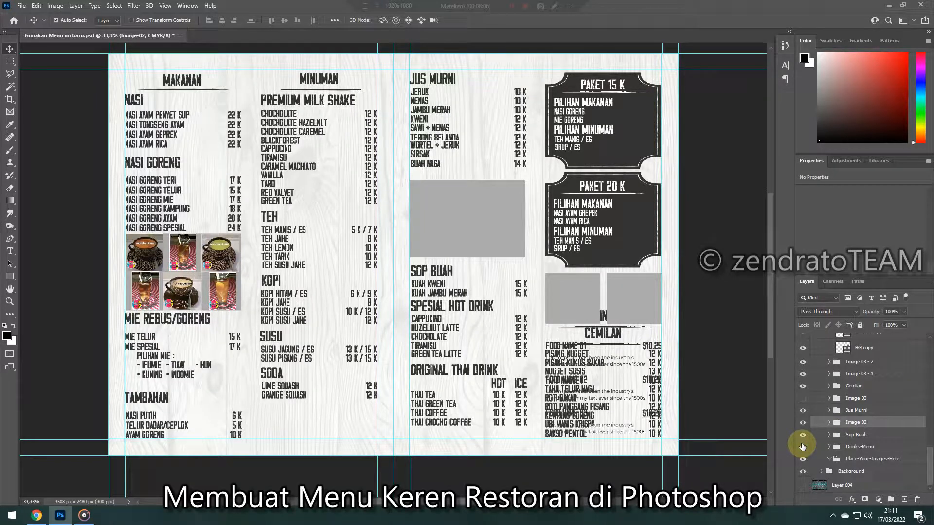
{"action": "left_click", "coordinate": [803, 447]}
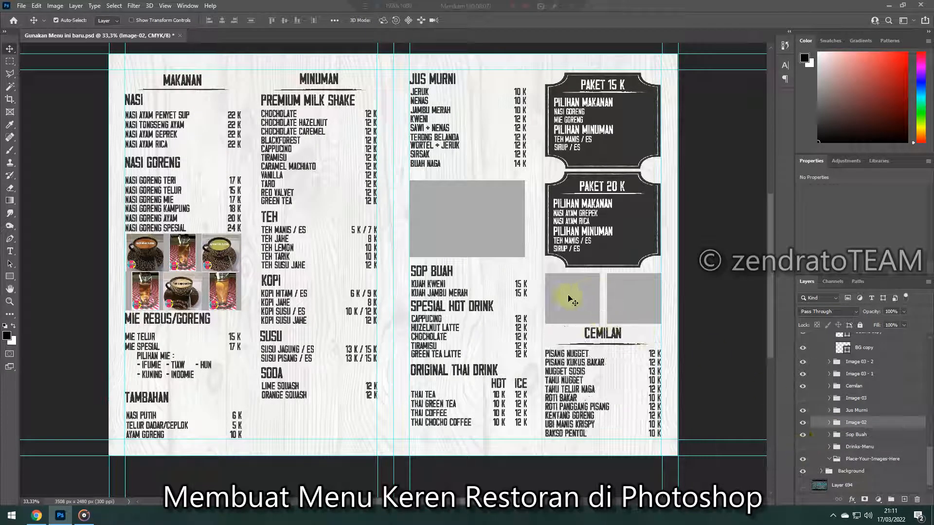